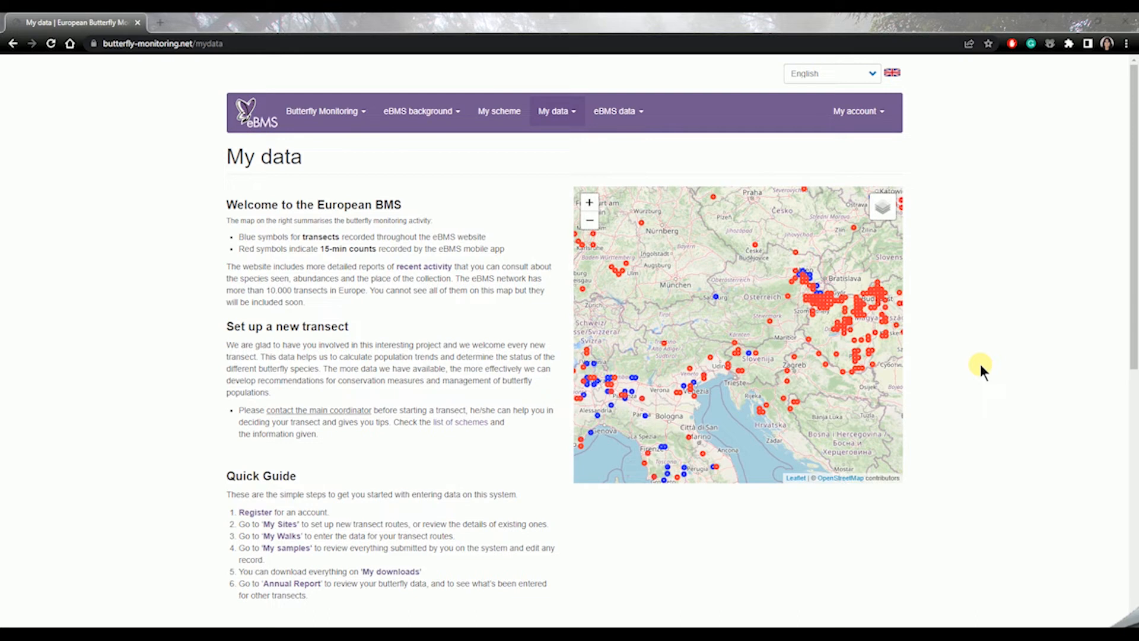
# Step: View the list of own transect sites and open the My transect walks page
pyautogui.moveTo(856, 113)
pyautogui.moveTo(555, 108)
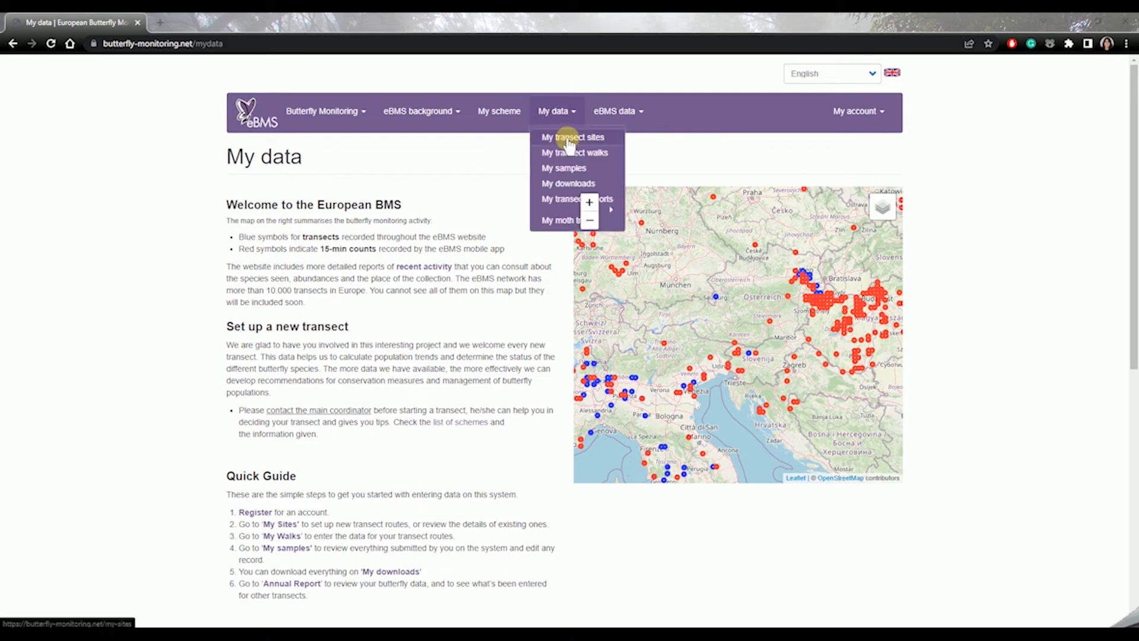
pyautogui.click(567, 138)
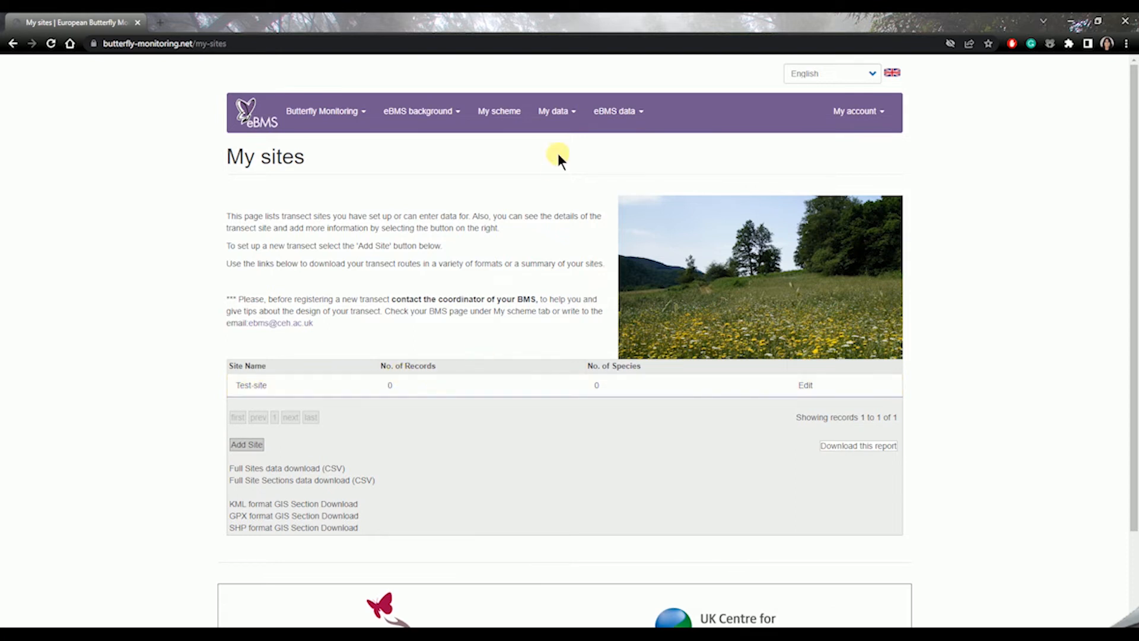
pyautogui.click(555, 111)
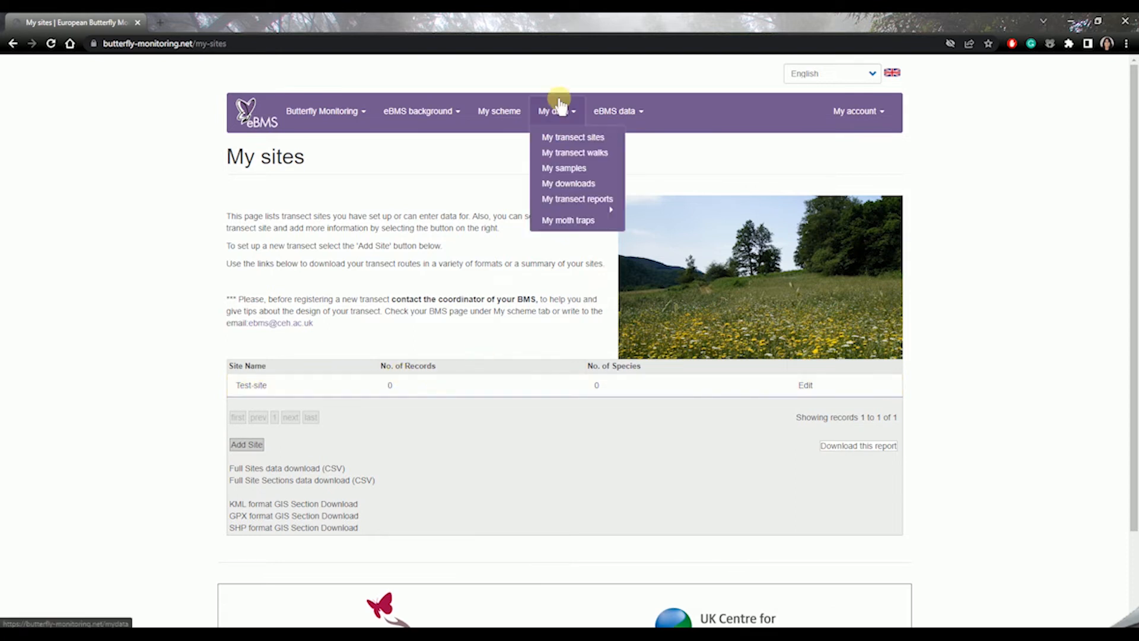
pyautogui.click(591, 156)
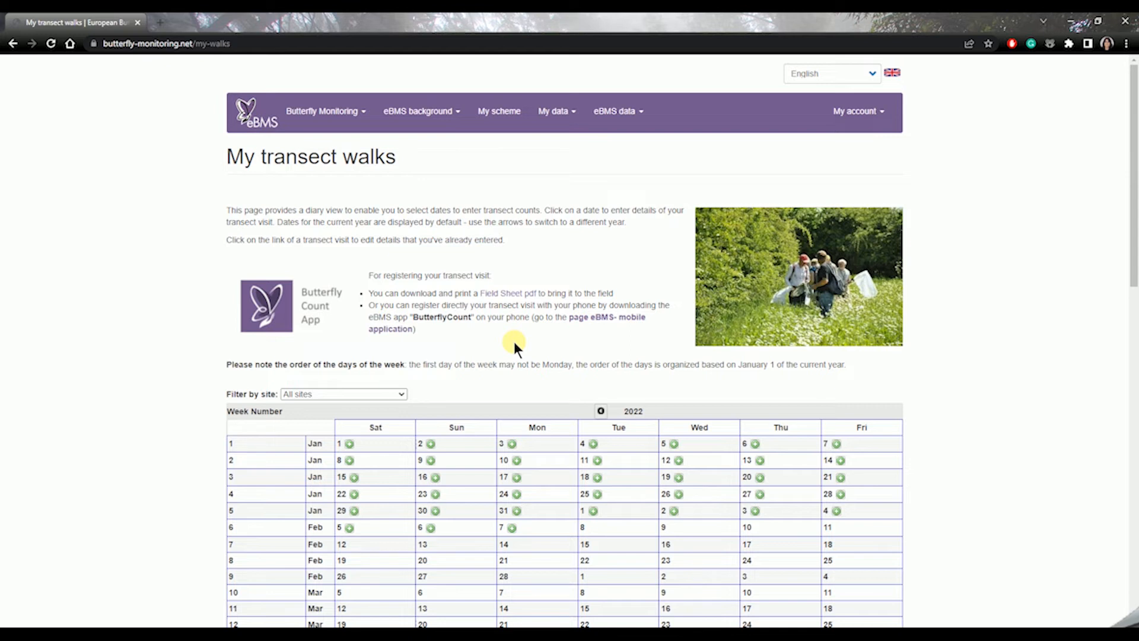
# Step: Open the Field Sheet PDF, look over its recording fields and species grid, and close it
pyautogui.click(511, 296)
pyautogui.click(184, 22)
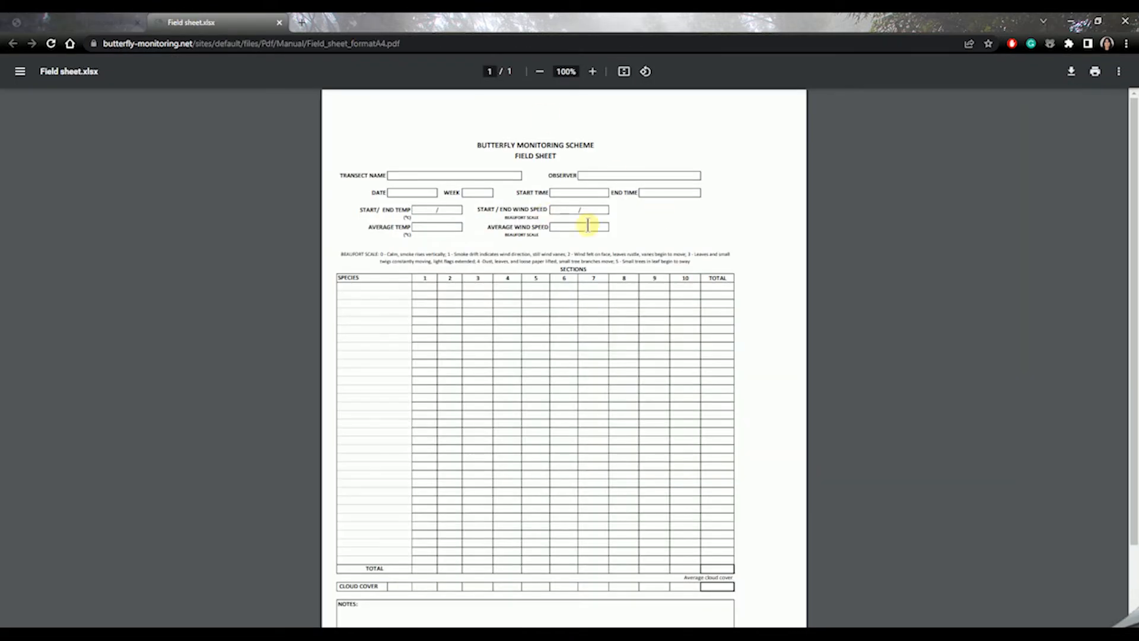
pyautogui.scroll(-2, 690, 237)
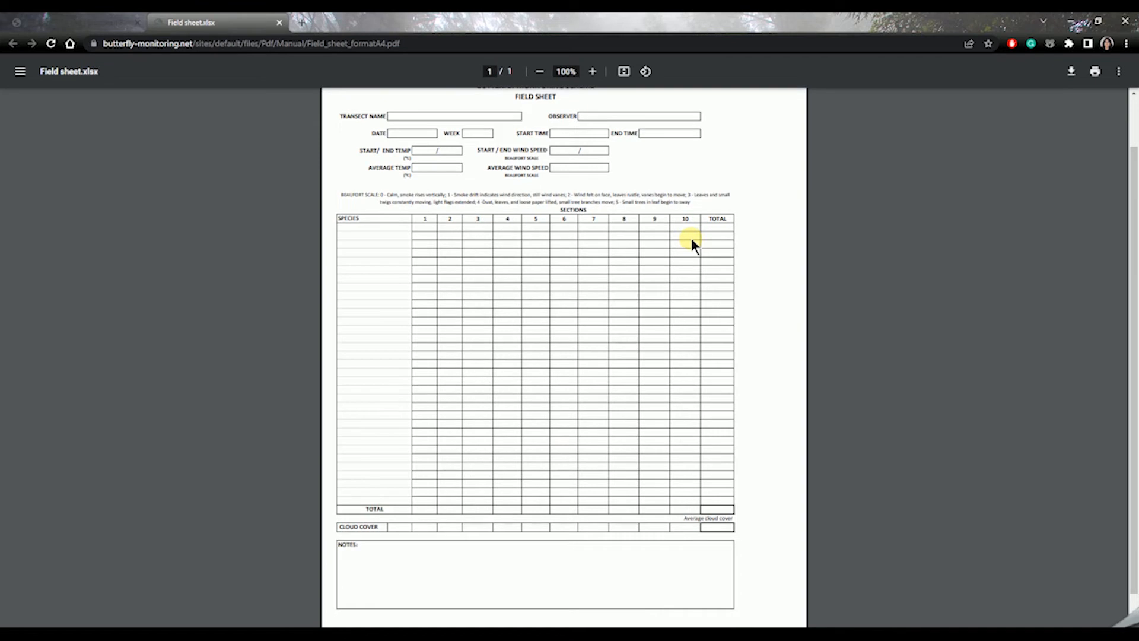
pyautogui.scroll(2, 692, 237)
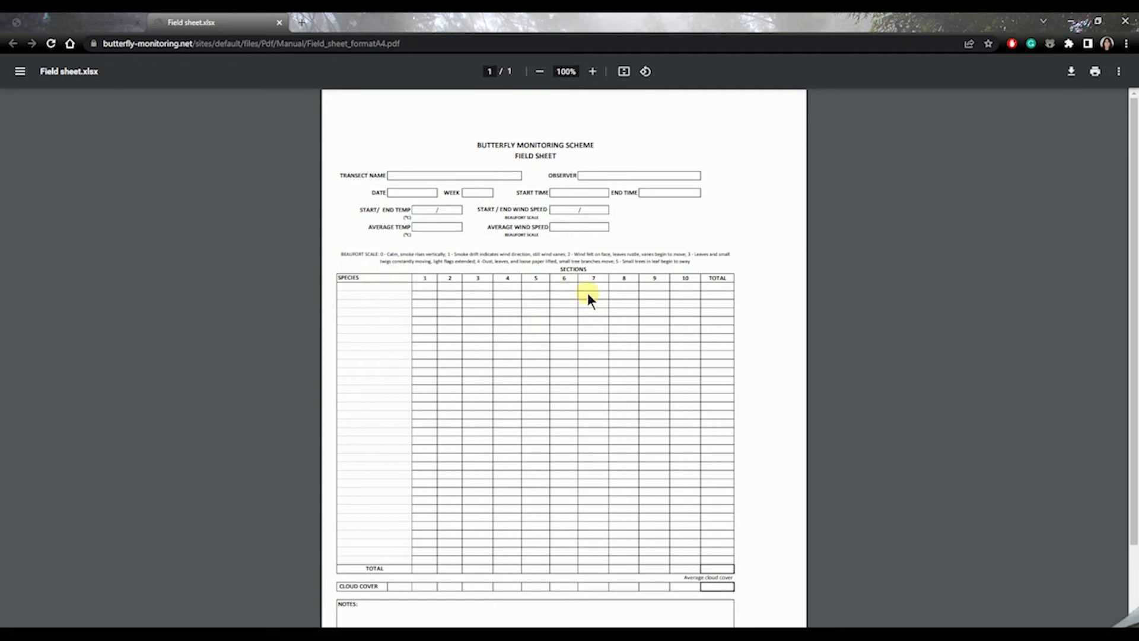
pyautogui.click(280, 22)
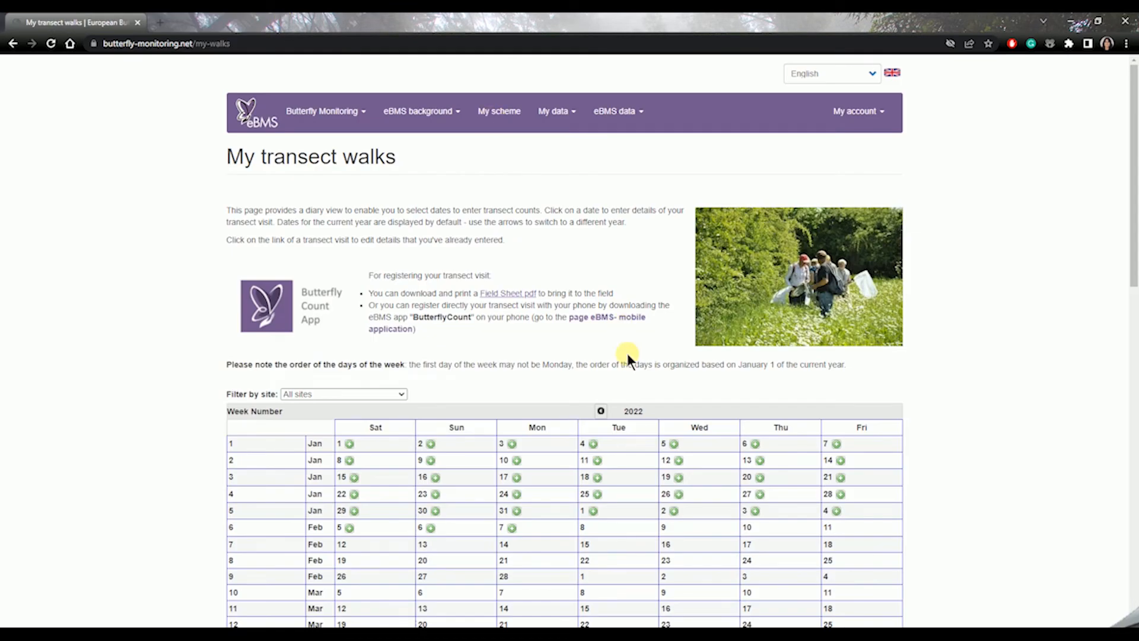
# Step: Switch the transect walks calendar to 2021 and look through its weeks
pyautogui.scroll(-1, 629, 354)
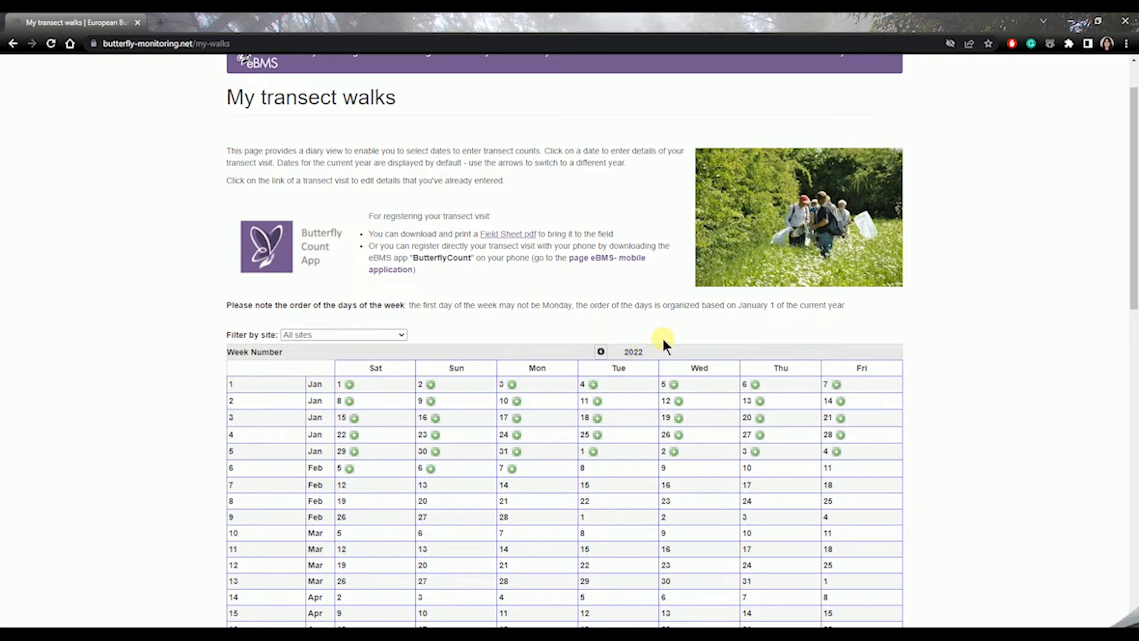
pyautogui.scroll(1, 655, 332)
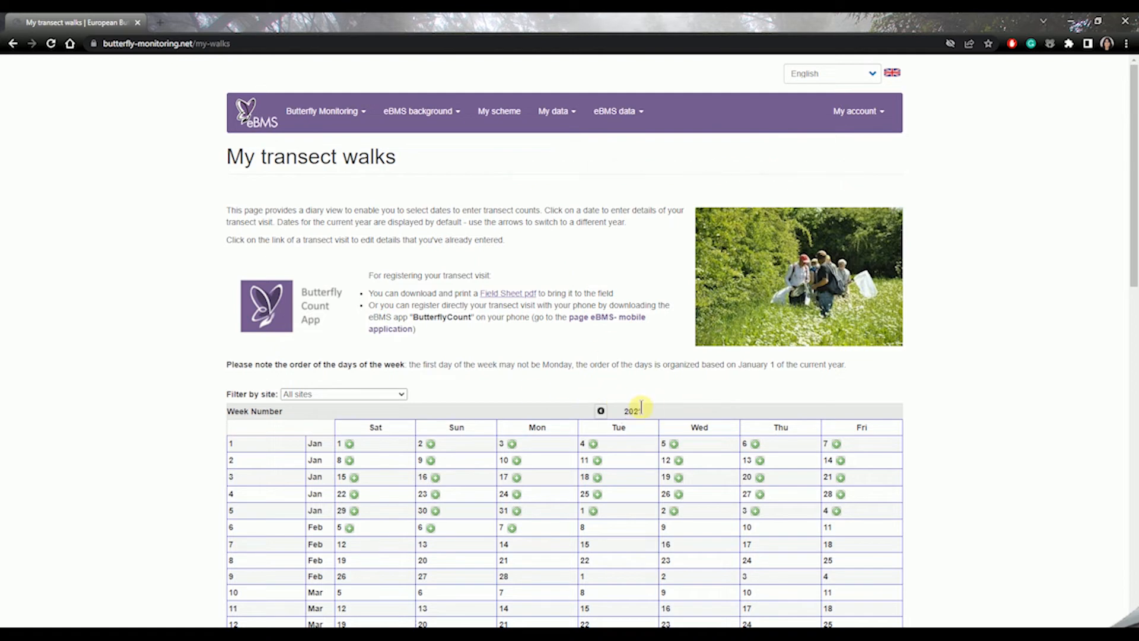
pyautogui.click(601, 412)
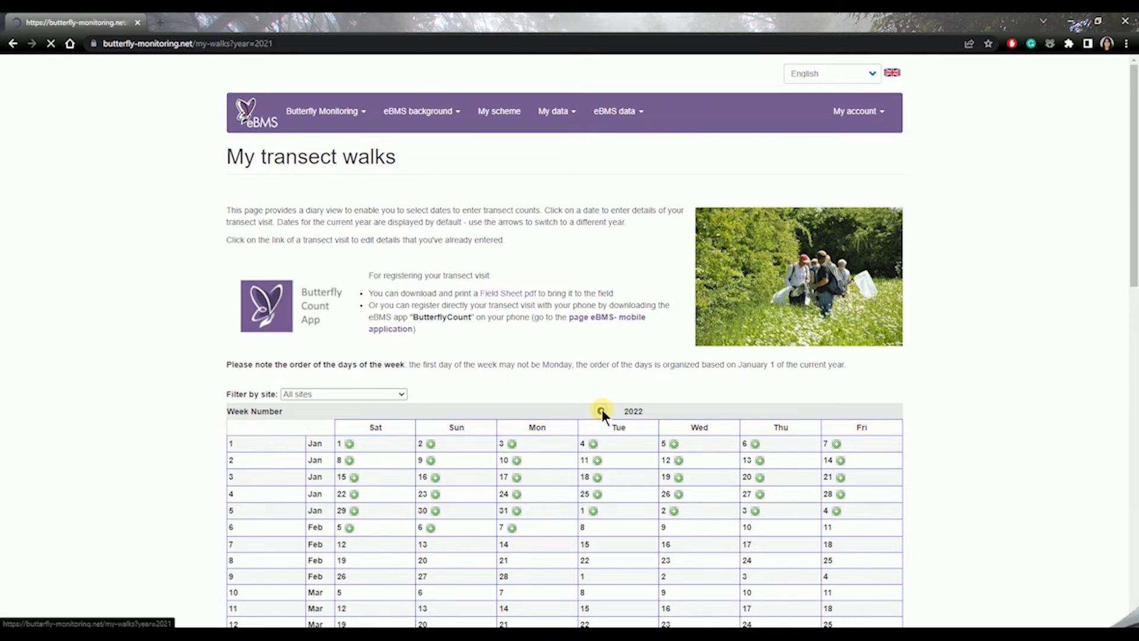
pyautogui.scroll(-4, 910, 392)
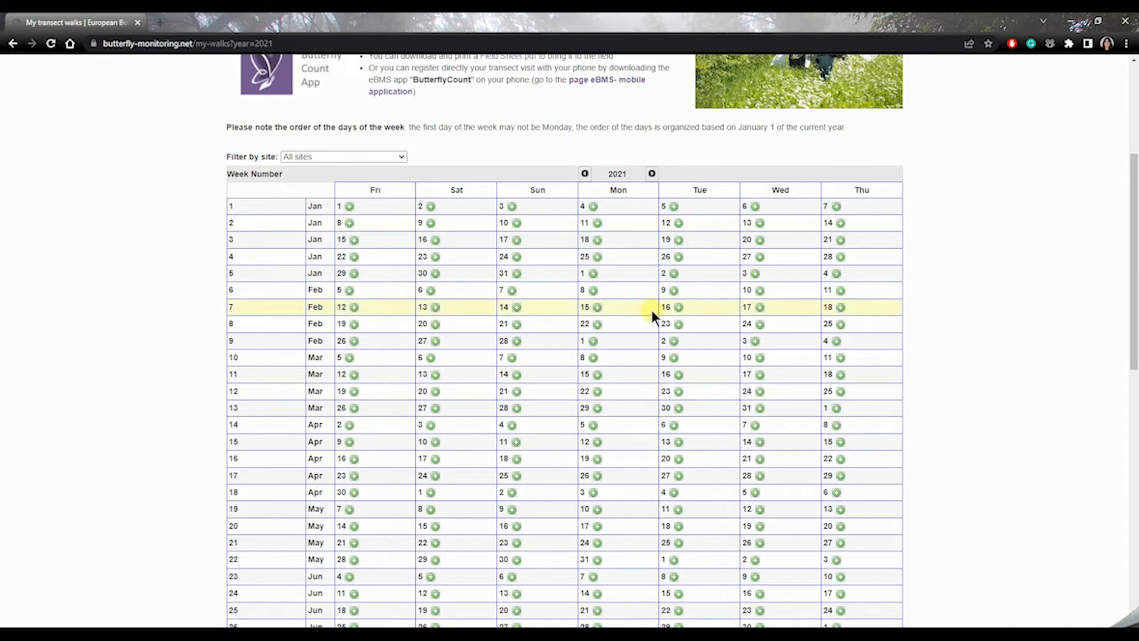
pyautogui.scroll(-6, 653, 312)
pyautogui.scroll(-1, 654, 312)
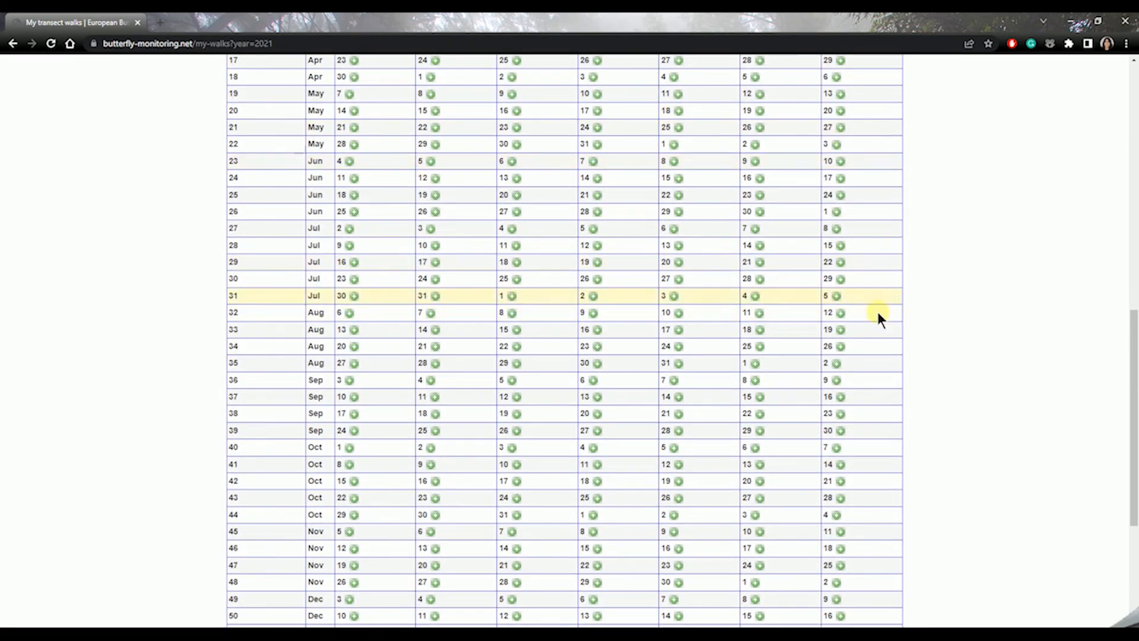
pyautogui.scroll(8, 660, 468)
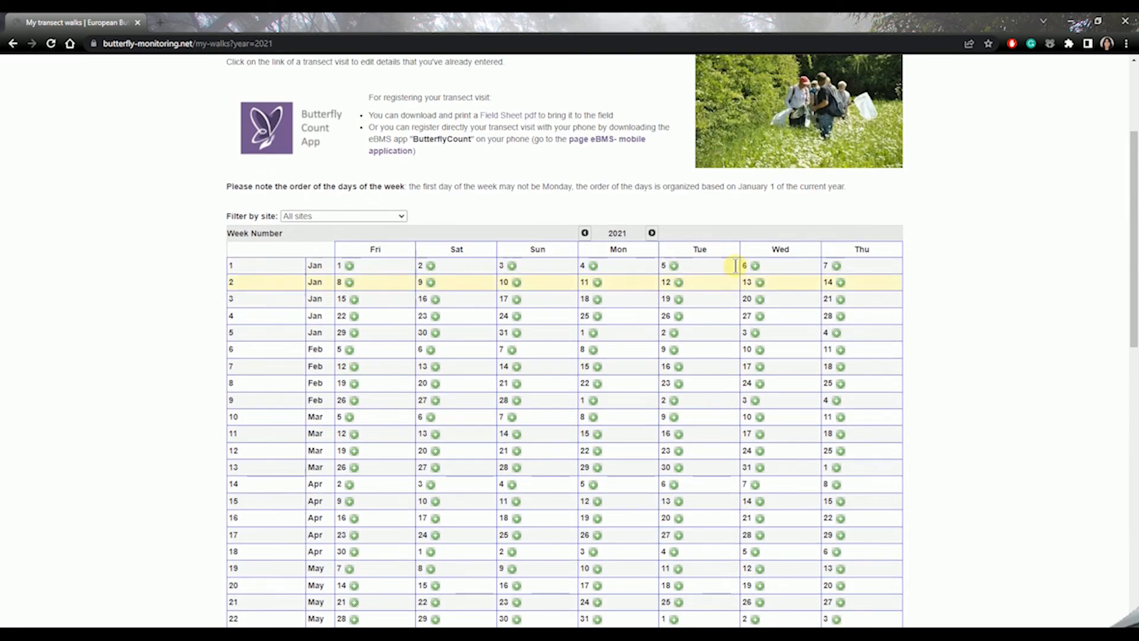
# Step: Check the site filter's options and start a new walk entry for 23 July 2021 in the calendar
pyautogui.click(364, 216)
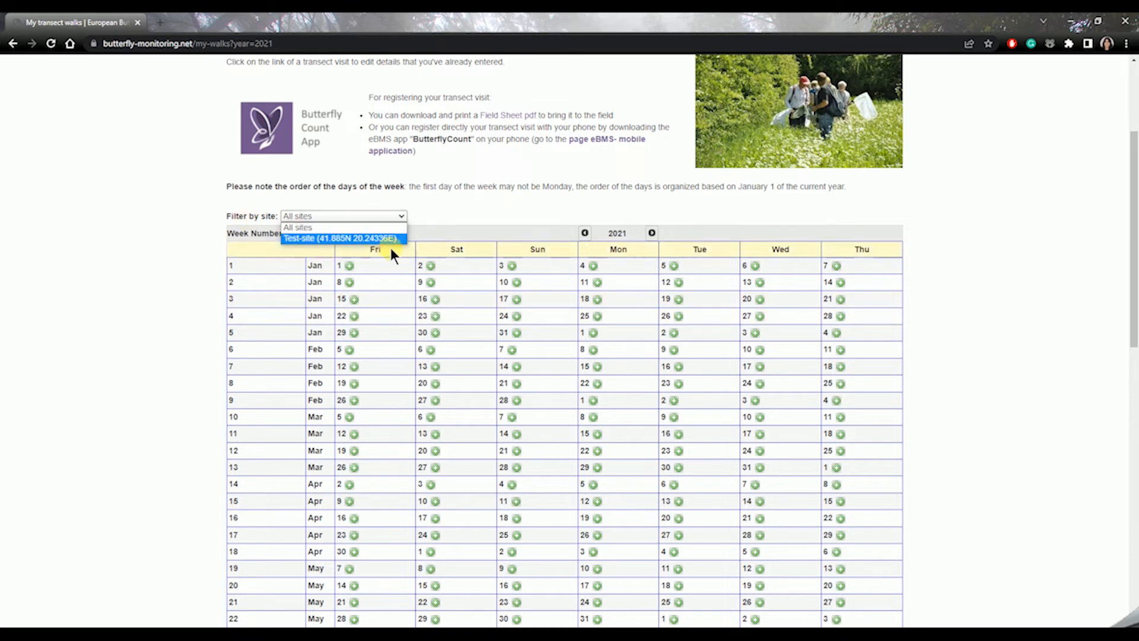
pyautogui.click(438, 212)
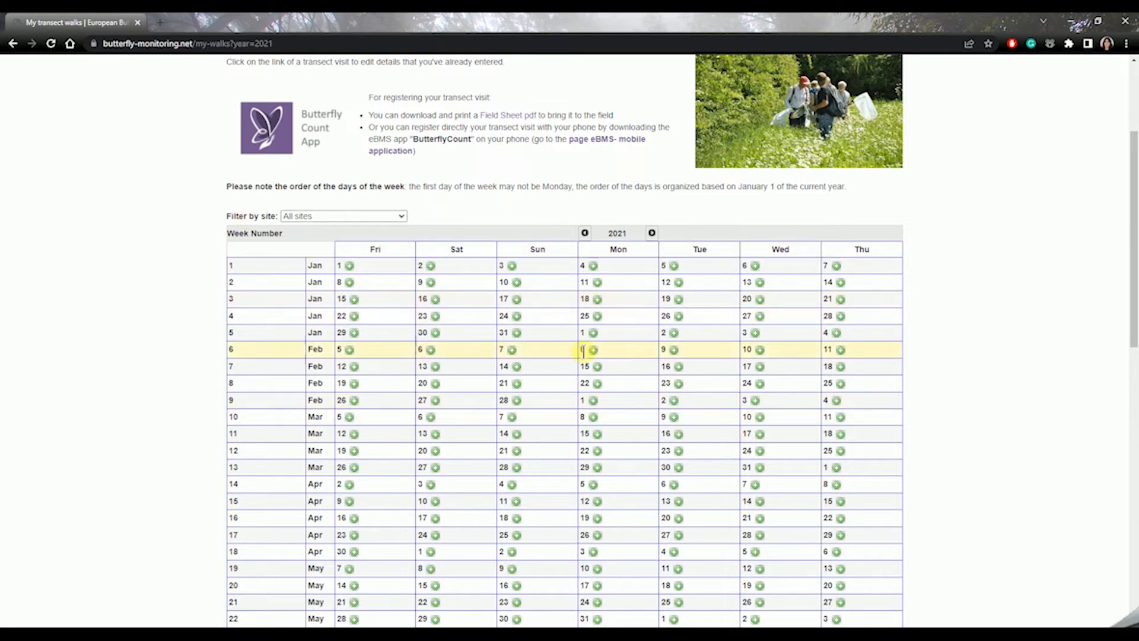
pyautogui.scroll(-5, 710, 461)
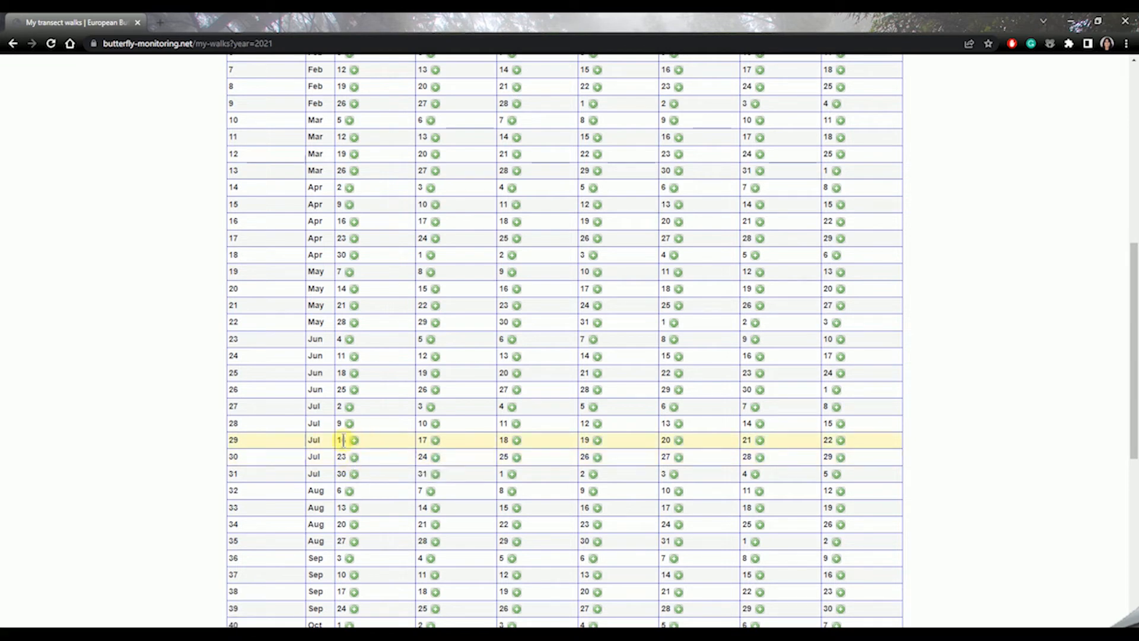
pyautogui.click(354, 458)
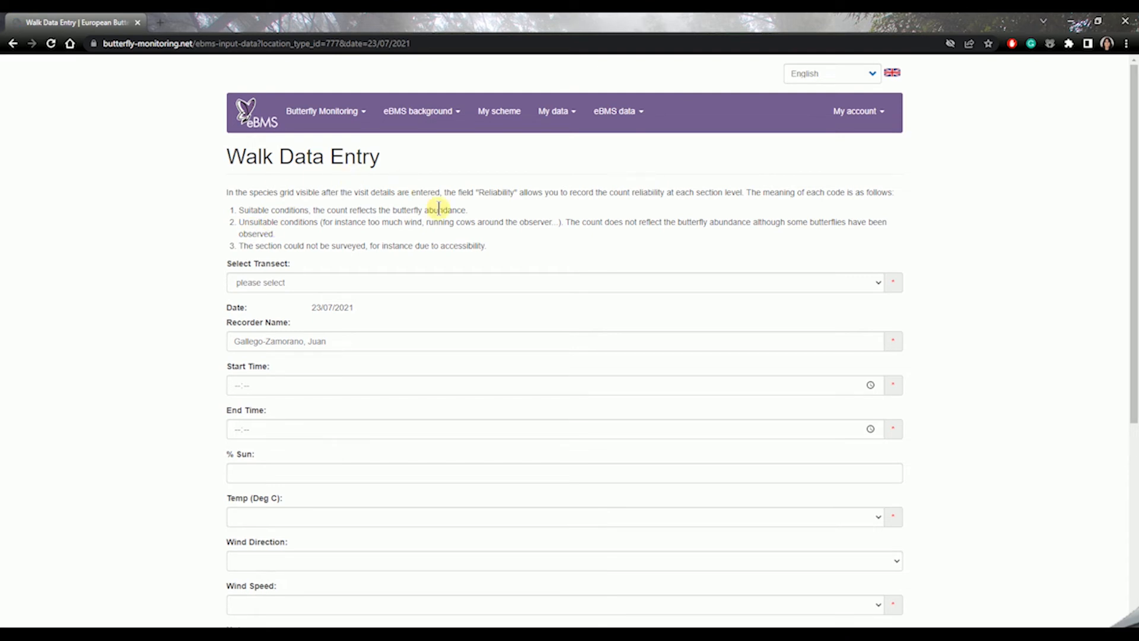
# Step: Select Test-site as the transect and replace the recorder name with the observer's first name
pyautogui.click(431, 283)
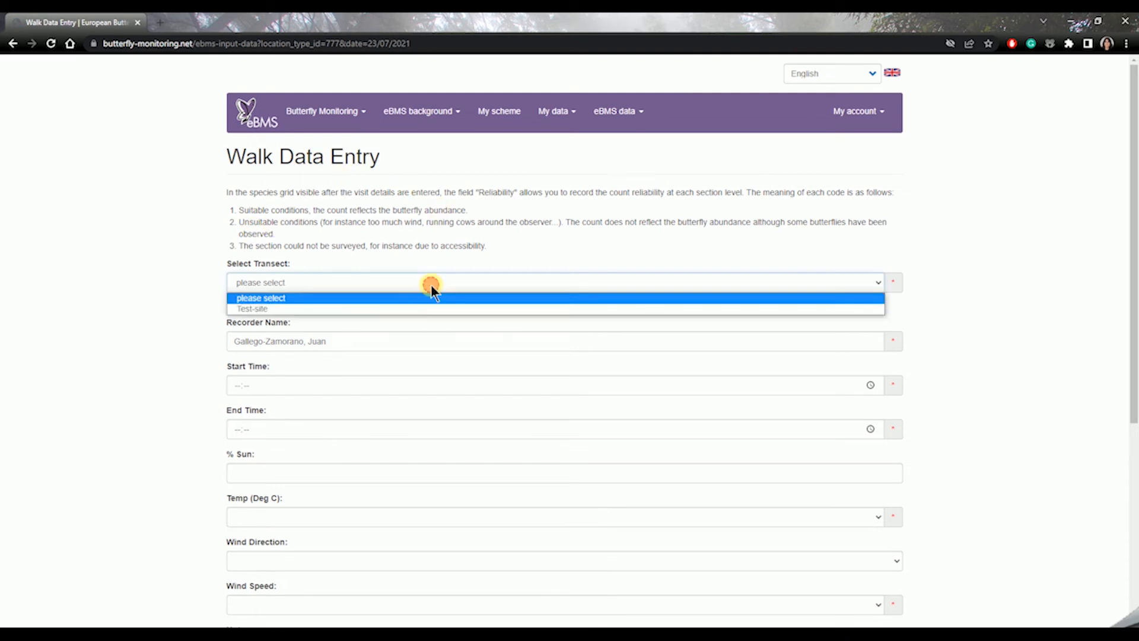
pyautogui.click(364, 310)
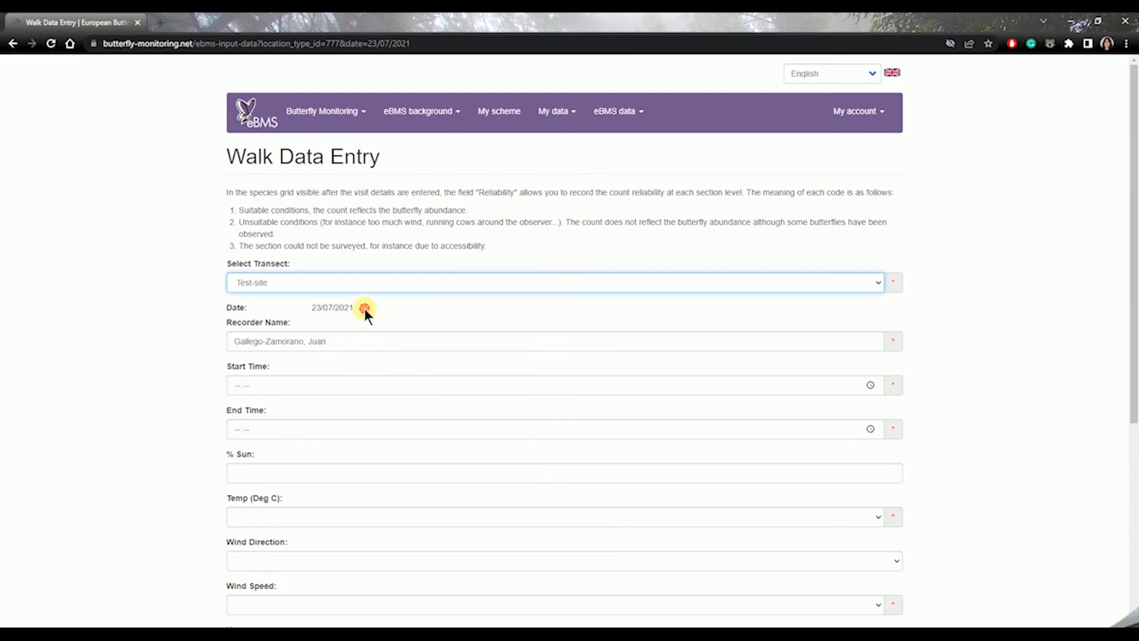
pyautogui.tripleClick(381, 338)
pyautogui.write('C')
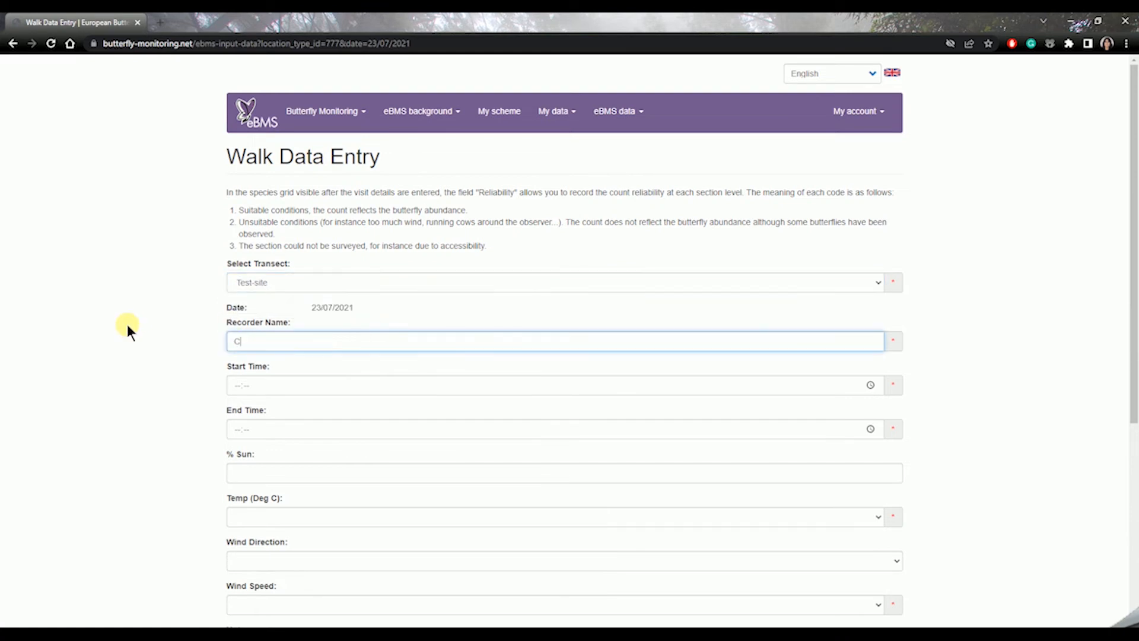
pyautogui.write('ristina')
pyautogui.click(127, 330)
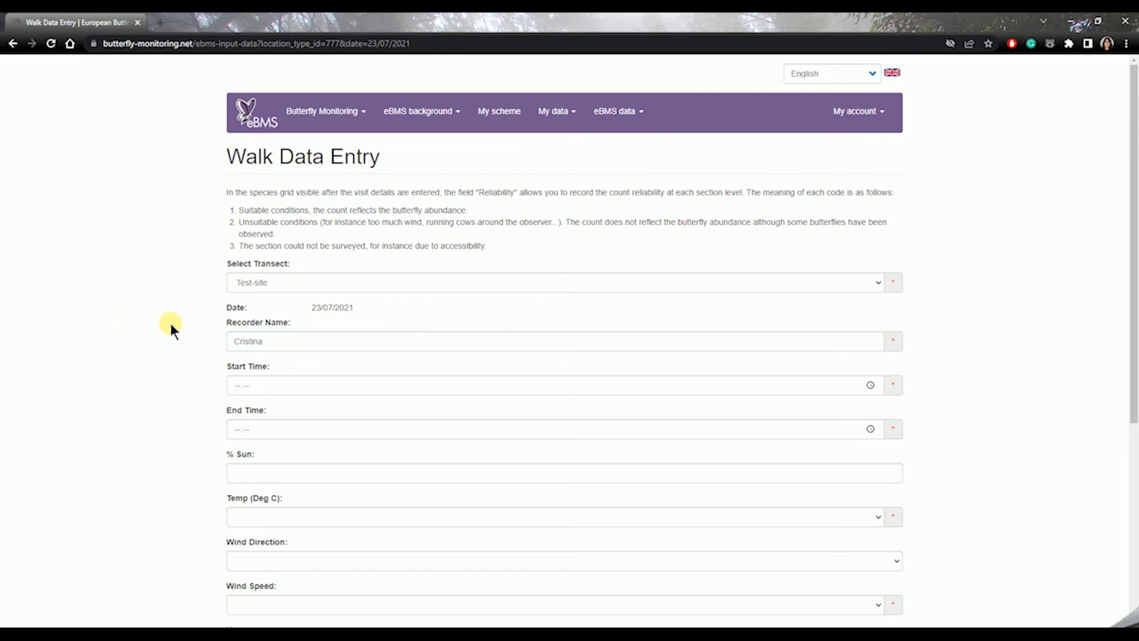
pyautogui.click(321, 343)
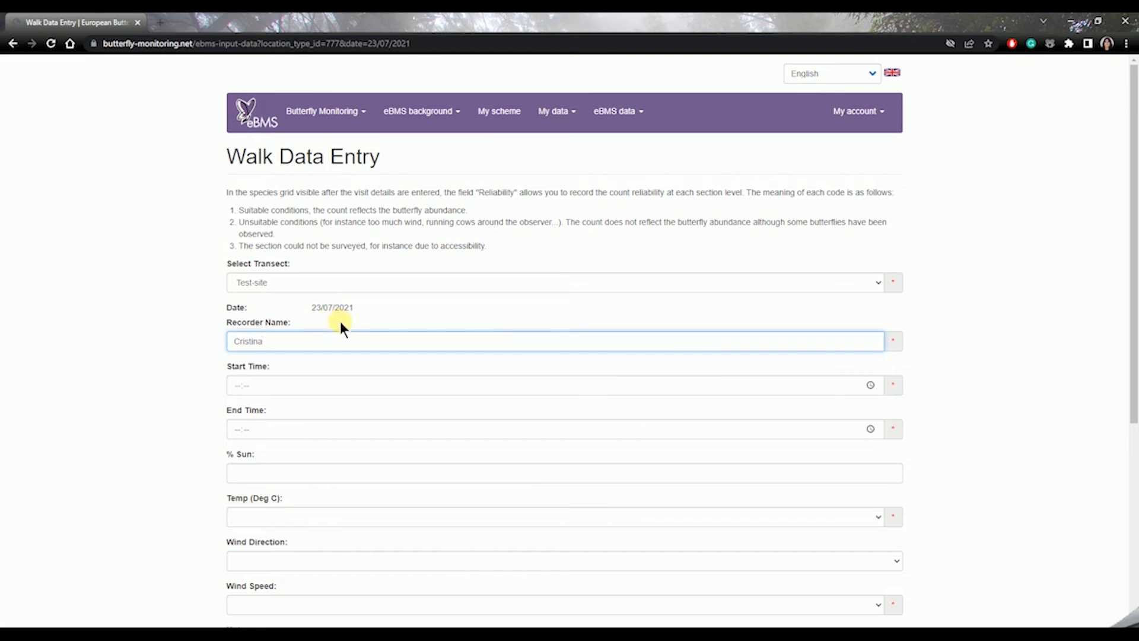
# Step: Set the walk's start time to 12:00 and its end time to 12:45
pyautogui.scroll(-1, 347, 322)
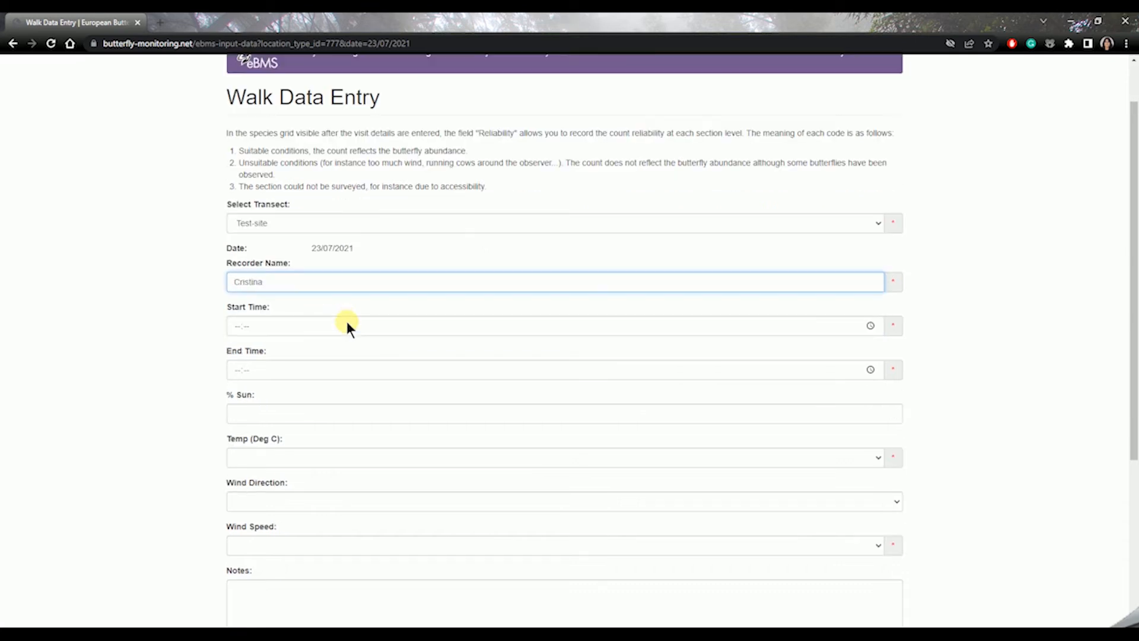
pyautogui.click(235, 325)
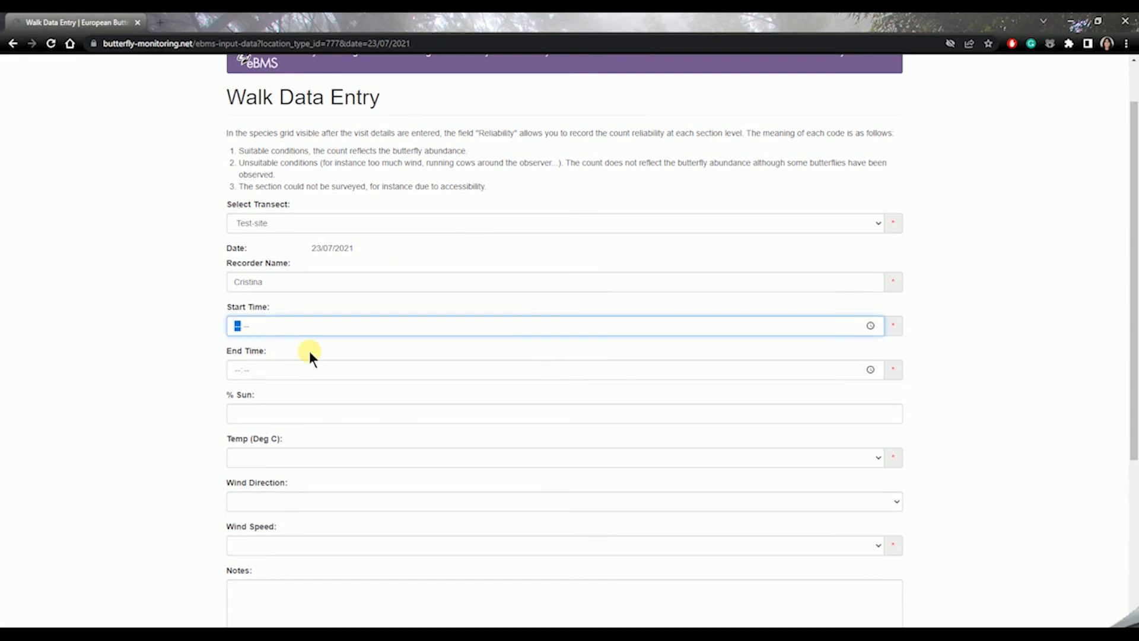
pyautogui.write('1200')
pyautogui.click(237, 369)
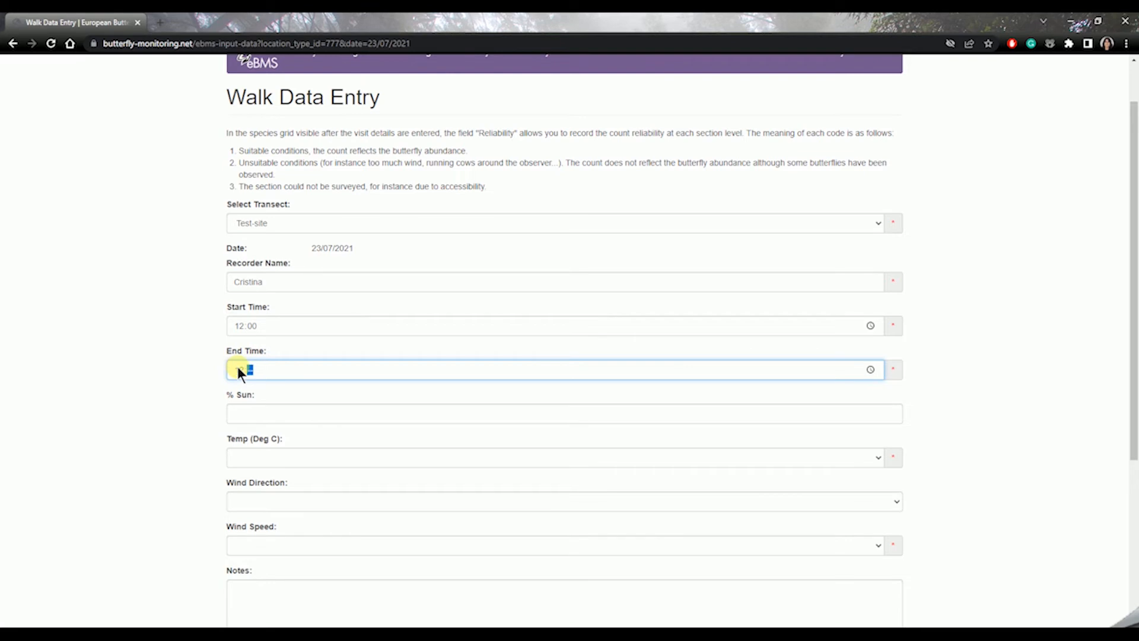
pyautogui.write('12:45')
pyautogui.click(206, 375)
# Step: Set the walk's temperature to 18 °C and the wind direction to Not recorded/no data
pyautogui.click(254, 411)
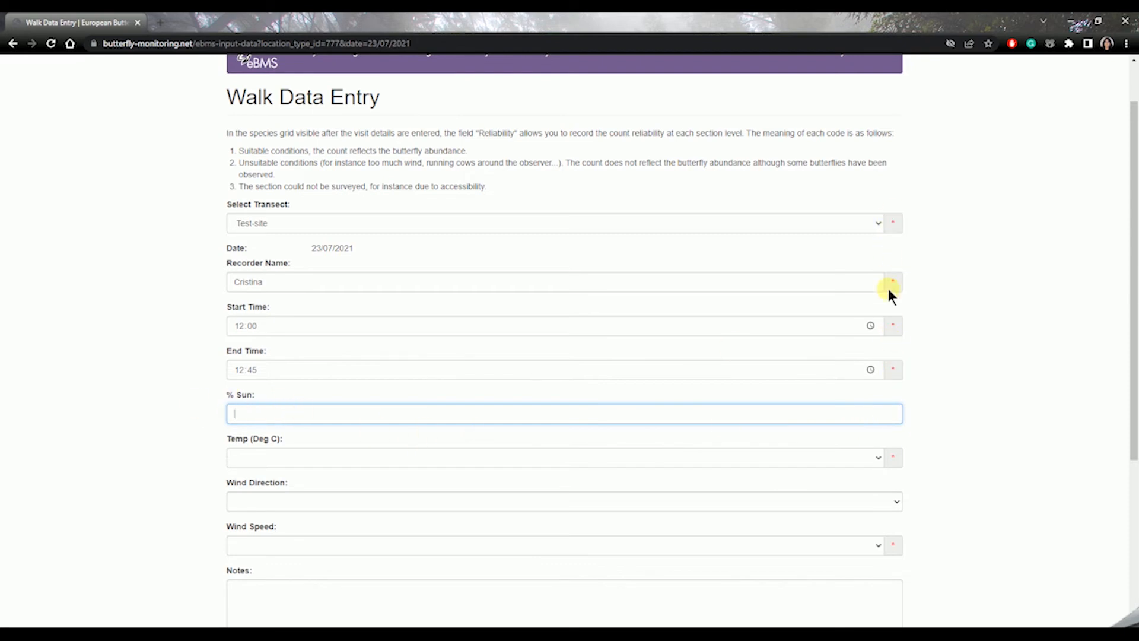
pyautogui.scroll(-1, 896, 354)
pyautogui.scroll(-1, 895, 353)
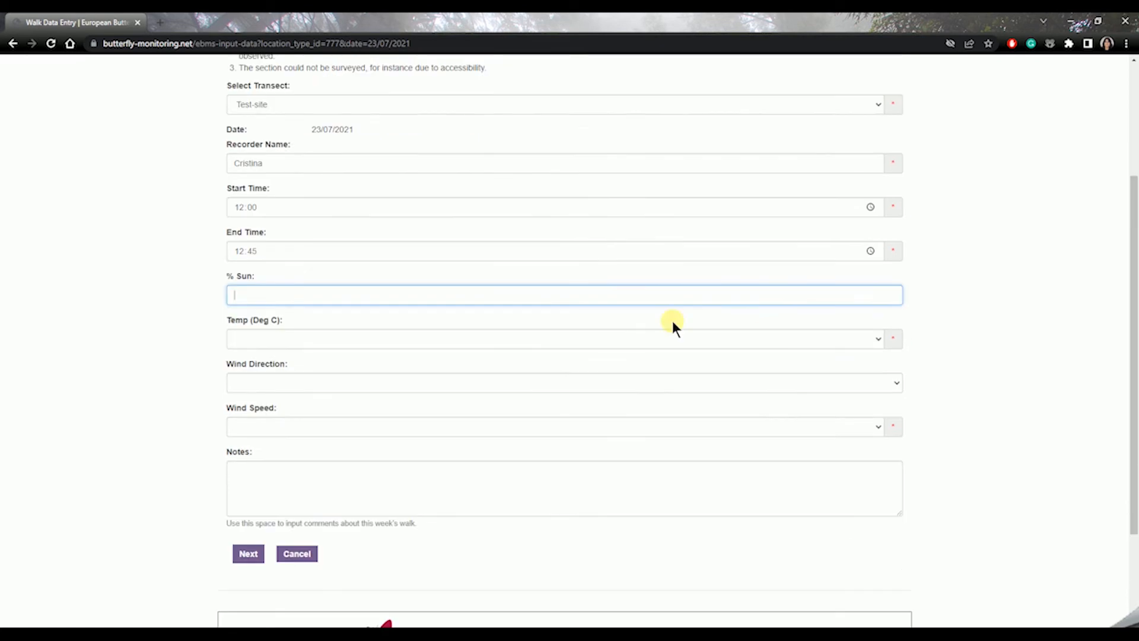
pyautogui.click(176, 289)
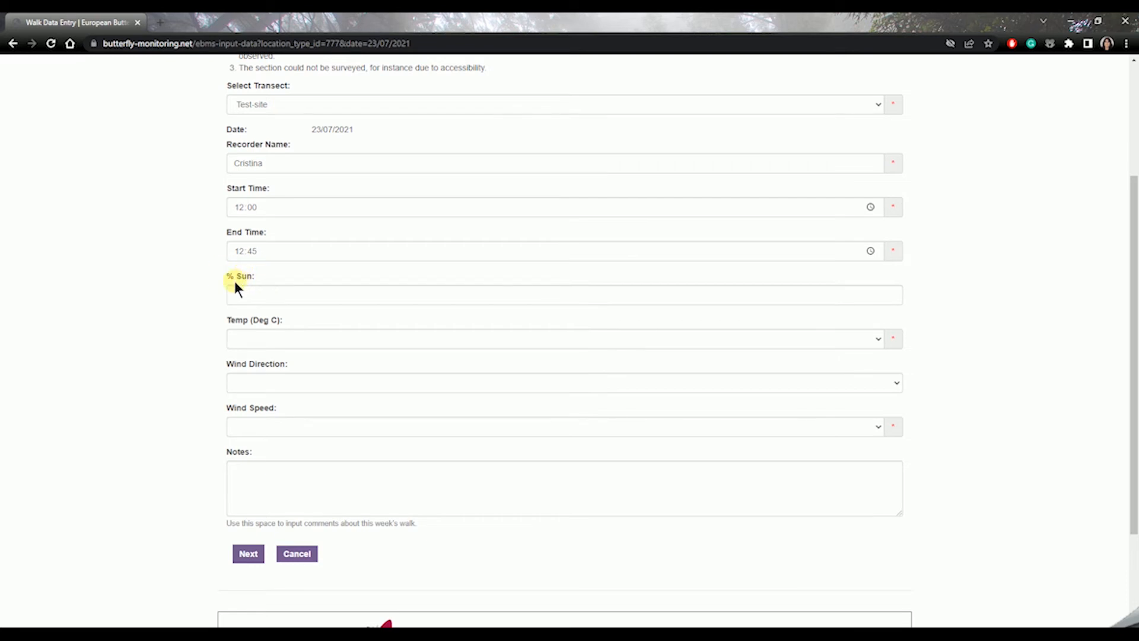
pyautogui.click(255, 339)
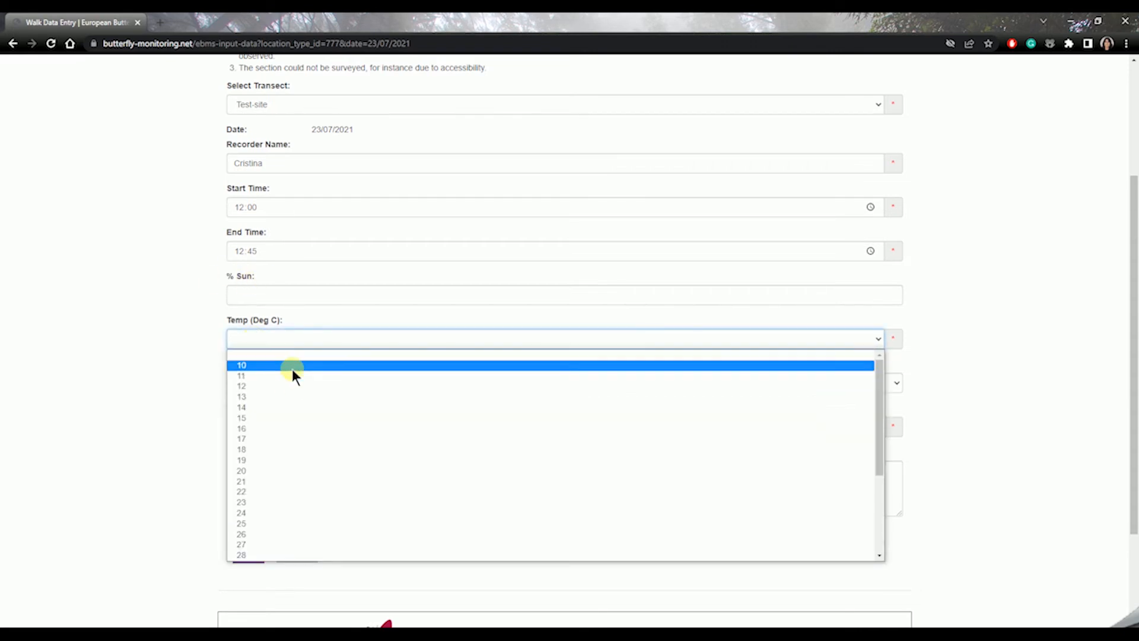
pyautogui.scroll(-3, 245, 372)
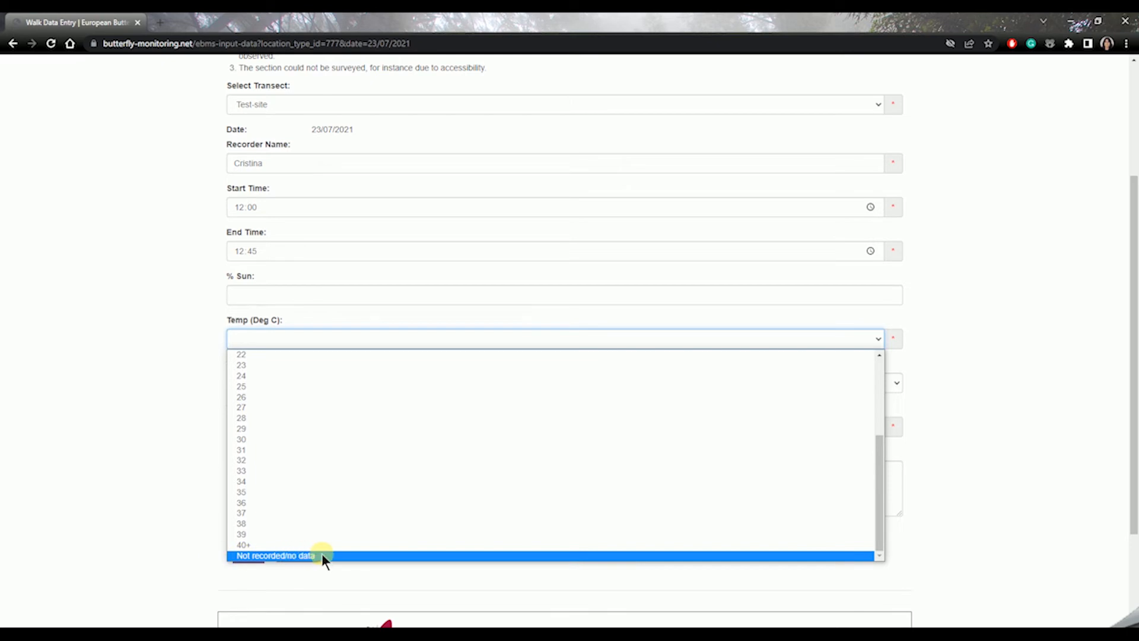
pyautogui.scroll(3, 355, 496)
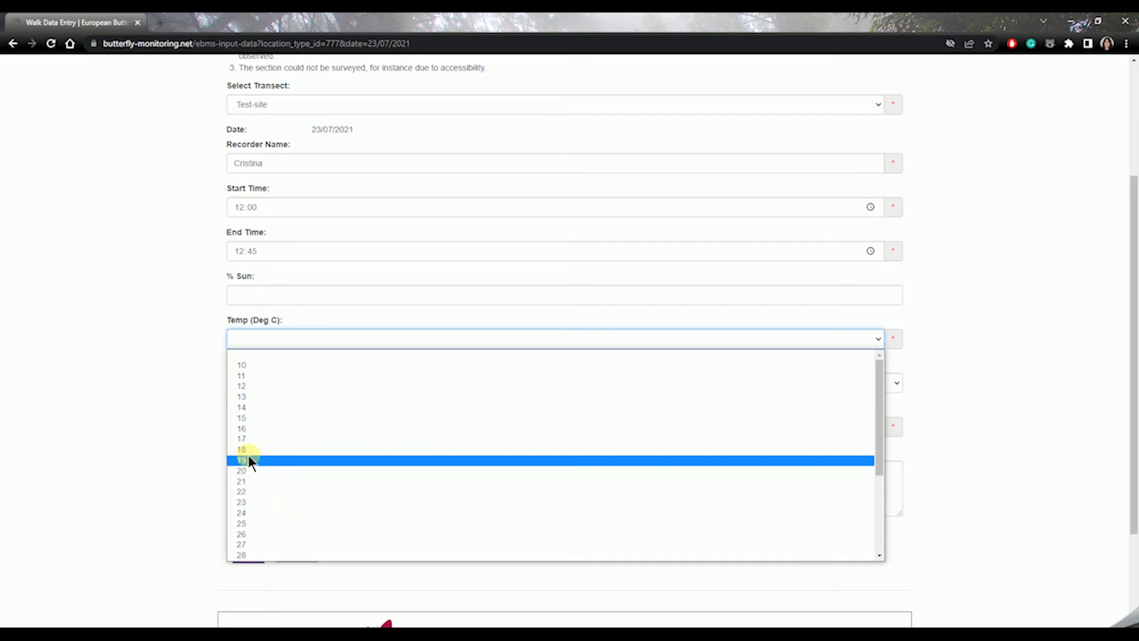
pyautogui.click(252, 450)
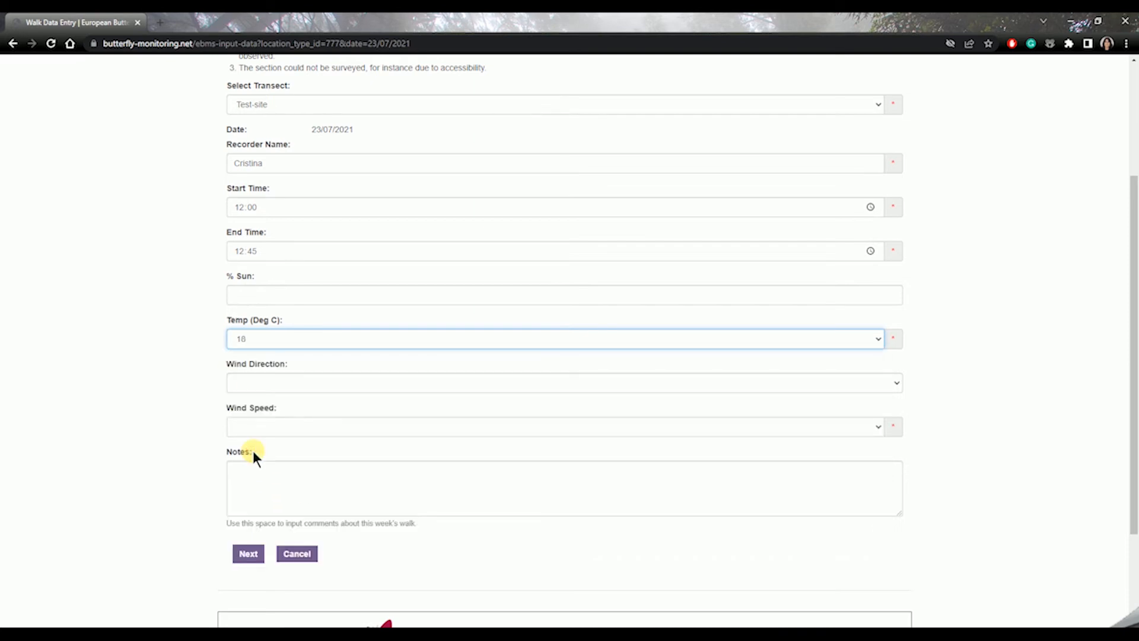
pyautogui.click(291, 382)
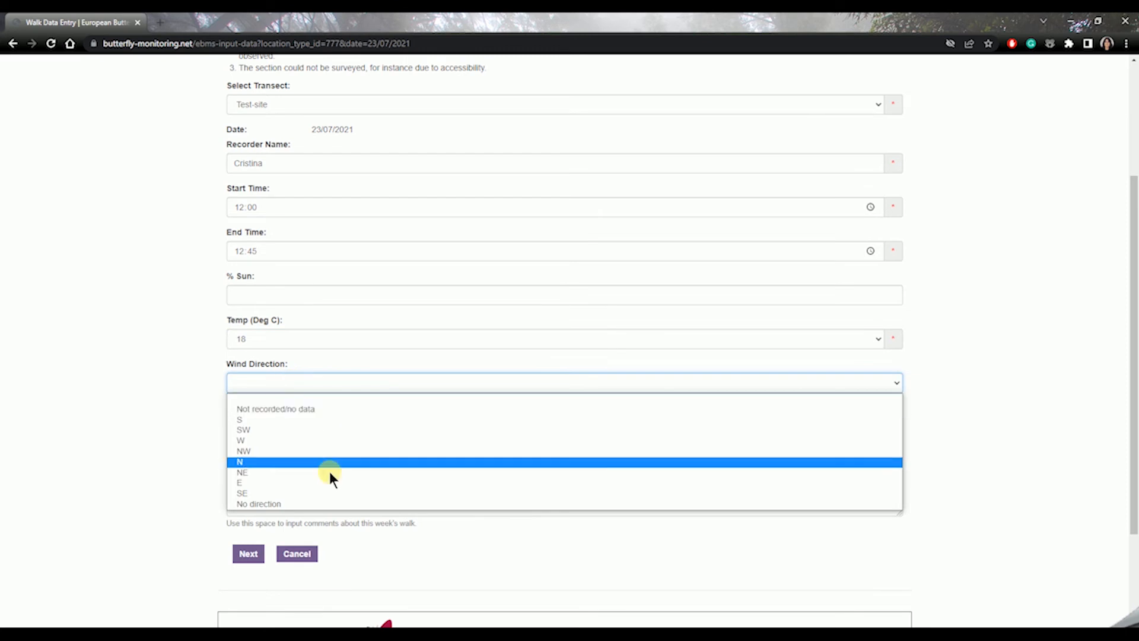
pyautogui.click(293, 410)
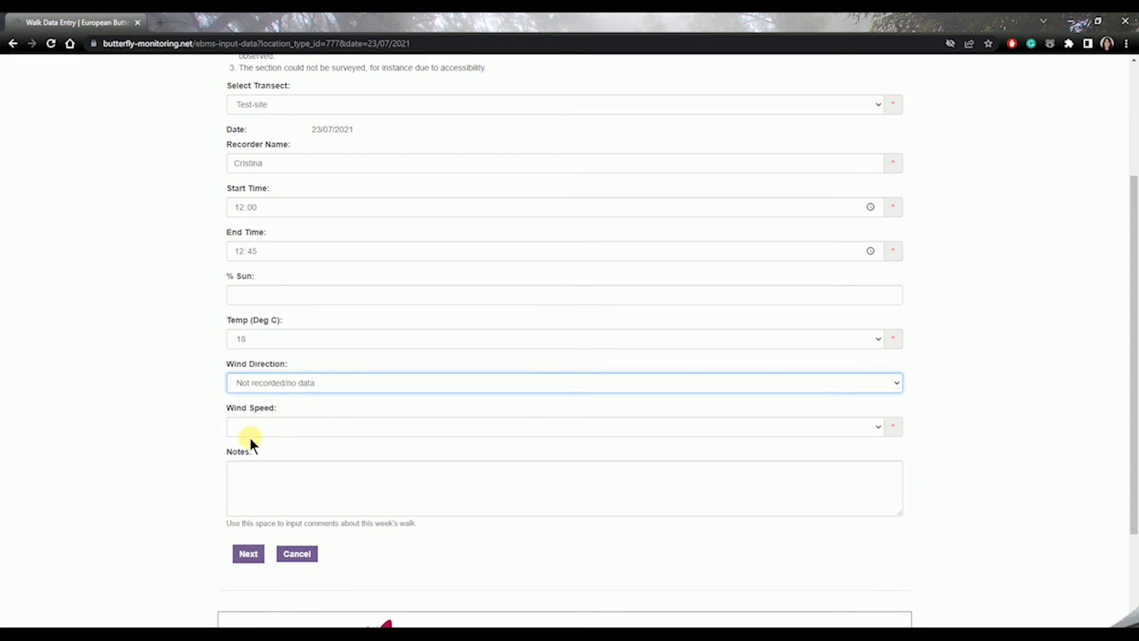
# Step: Set the wind speed to "2. Wind felt on face, leaves rustle", leave the notes empty and continue to the species grid
pyautogui.click(333, 429)
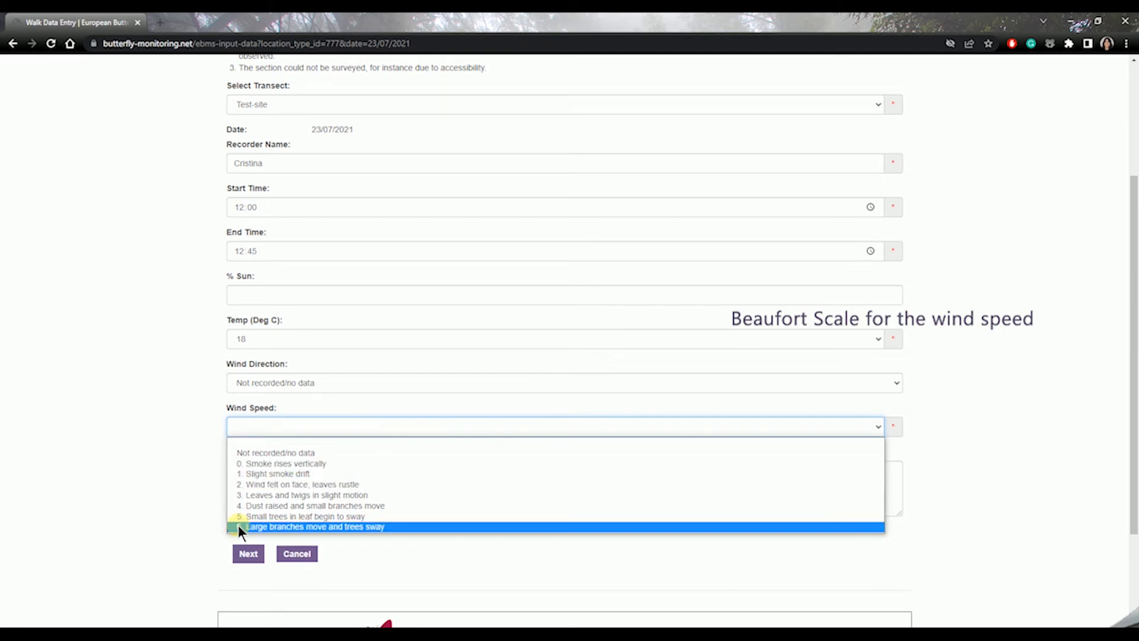
pyautogui.click(348, 483)
pyautogui.click(329, 483)
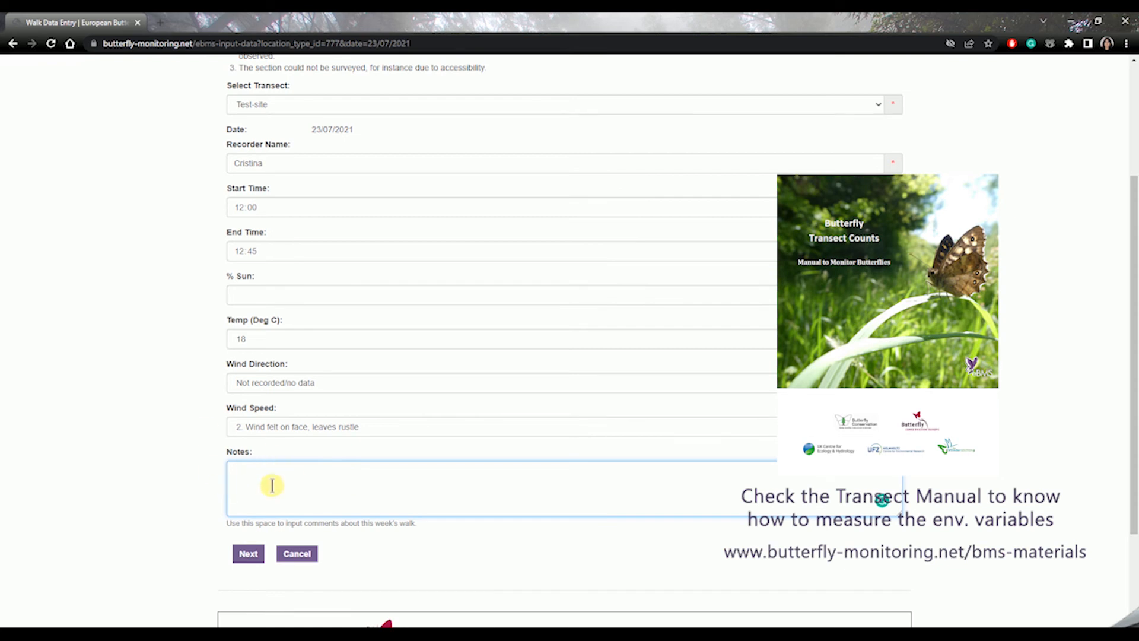
pyautogui.scroll(1, 236, 477)
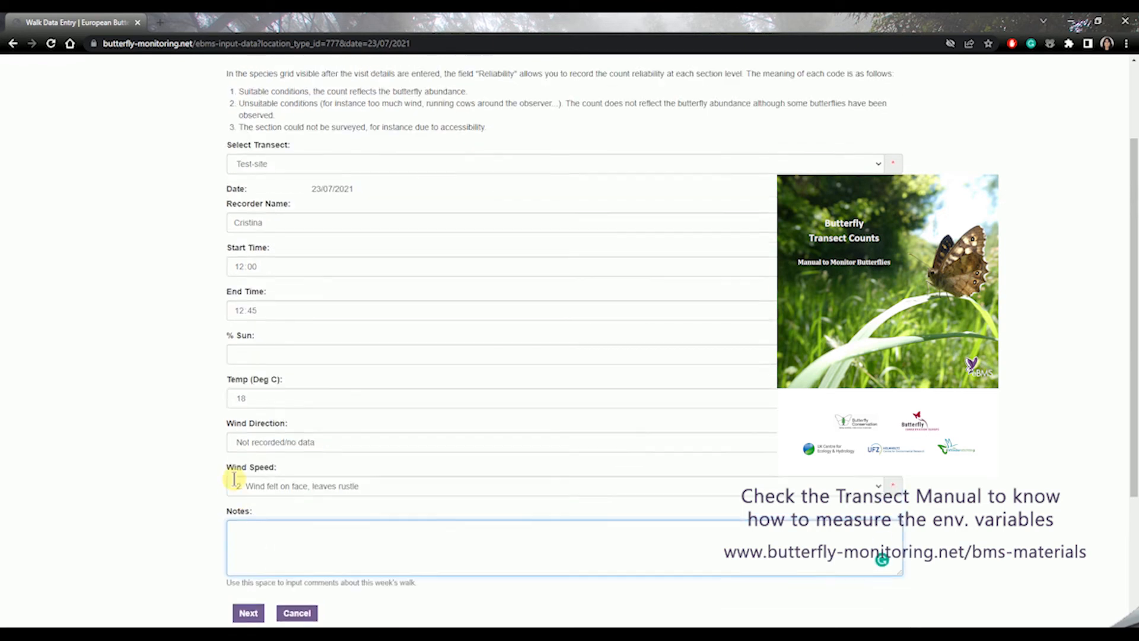
pyautogui.scroll(1, 234, 479)
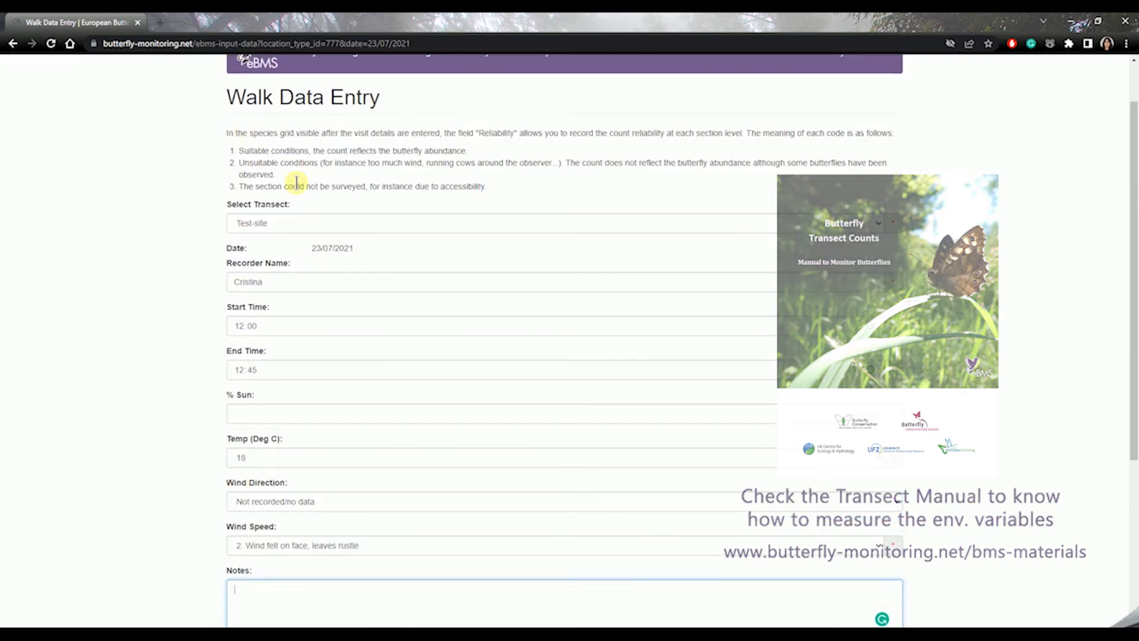
pyautogui.scroll(-2, 276, 393)
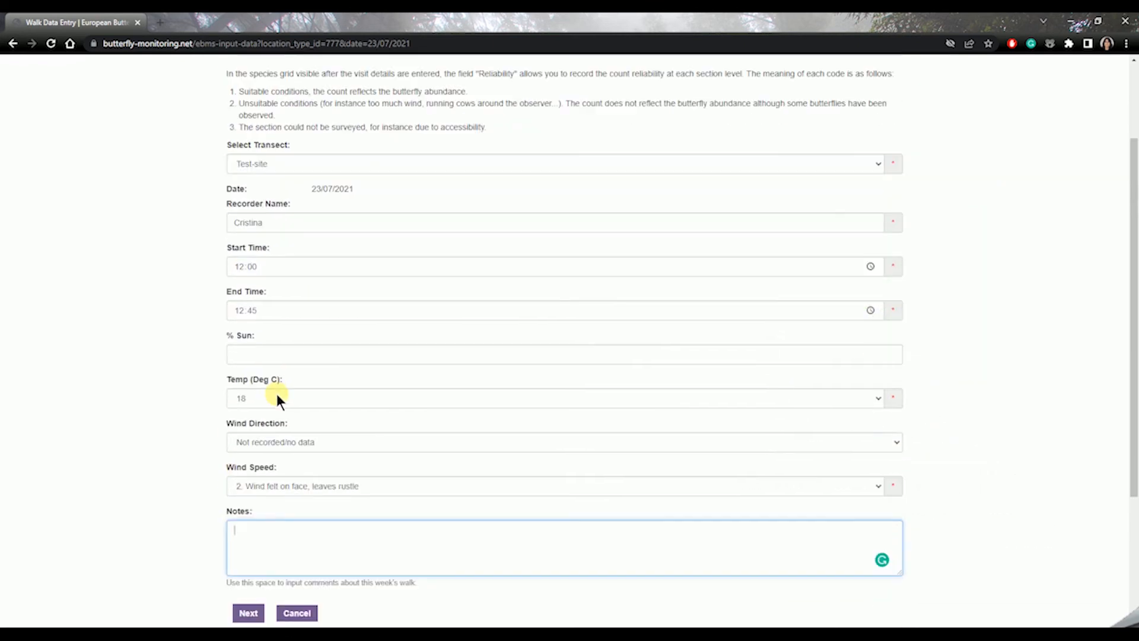
pyautogui.click(250, 554)
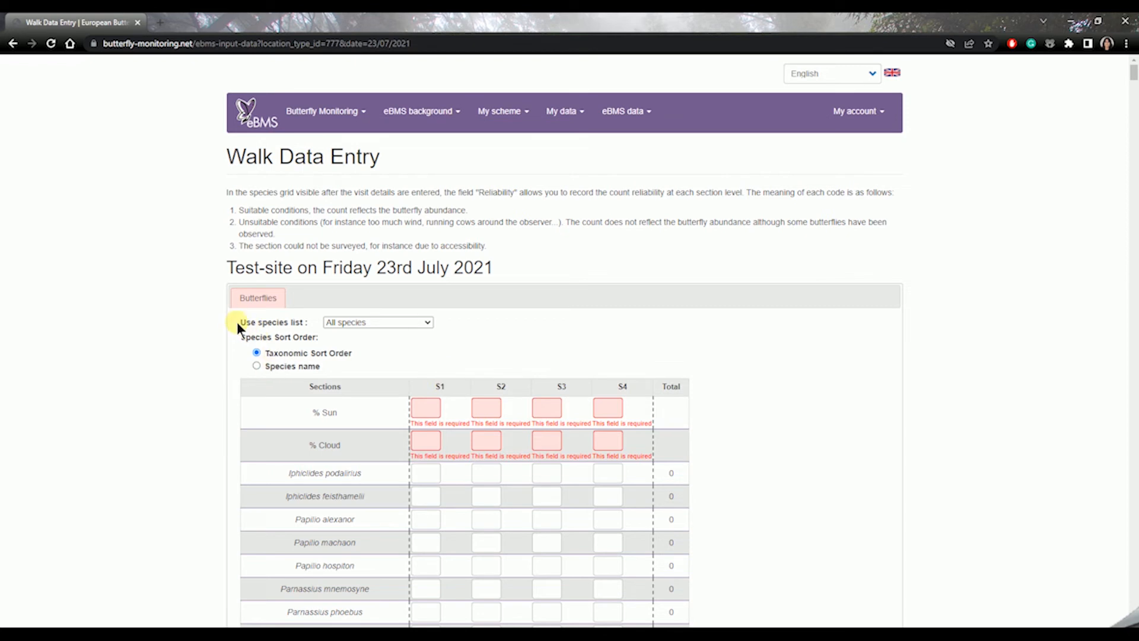
# Step: Examine the species grid for the four sections and the species list setting with All species selected
pyautogui.scroll(-1, 399, 359)
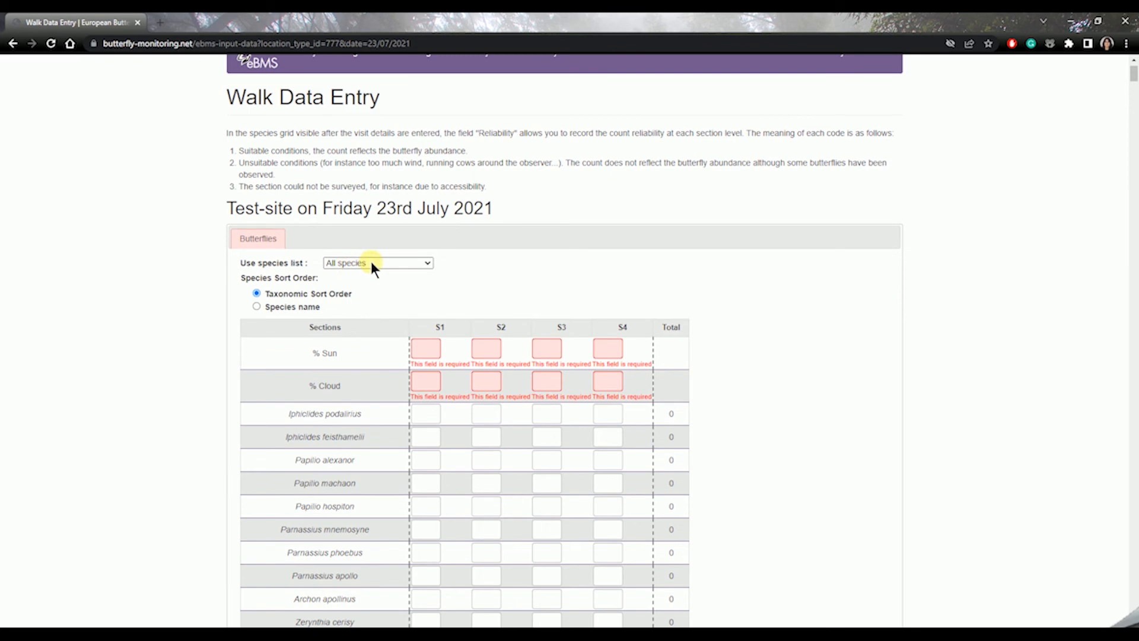
pyautogui.click(372, 263)
pyautogui.click(522, 265)
pyautogui.scroll(-4, 366, 405)
pyautogui.scroll(-3, 366, 405)
pyautogui.scroll(8, 366, 404)
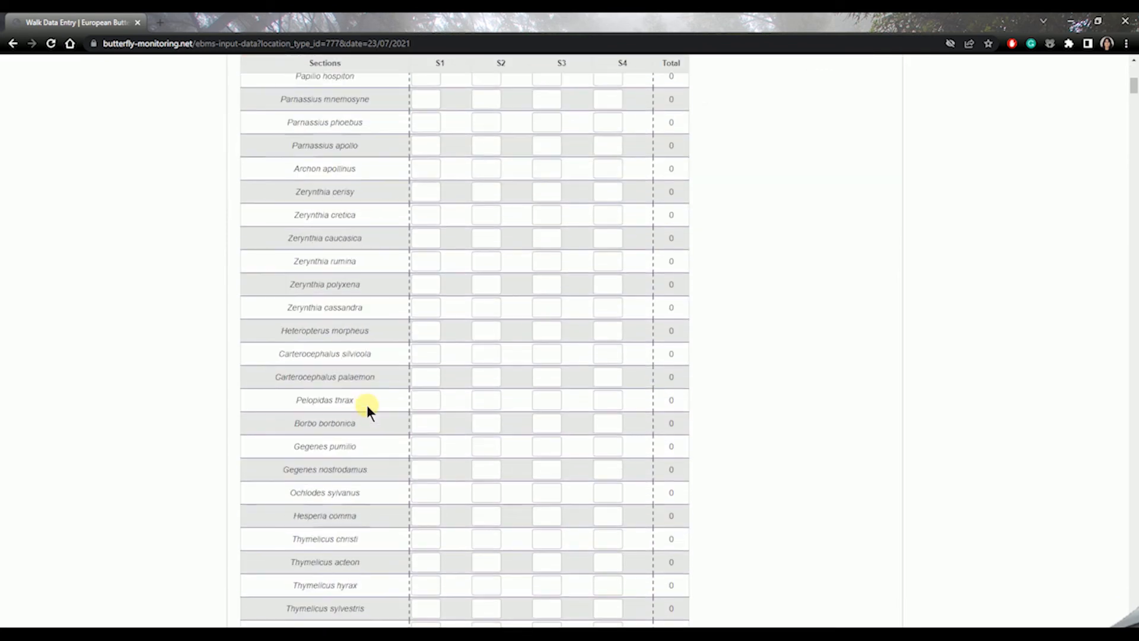
pyautogui.scroll(-1, 386, 408)
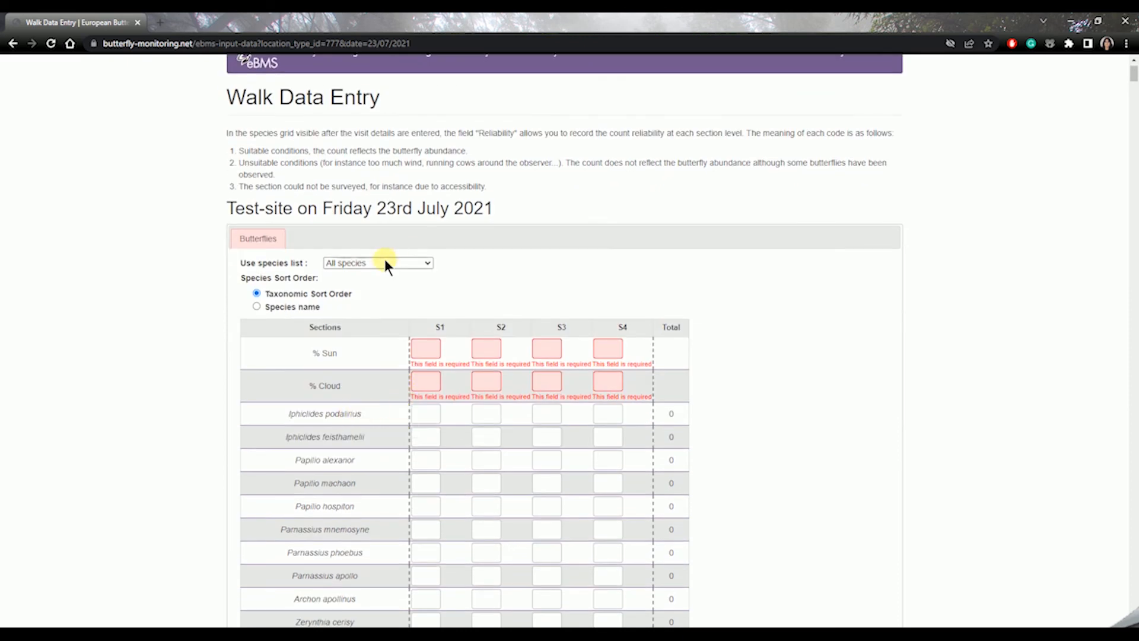
pyautogui.scroll(1, 387, 265)
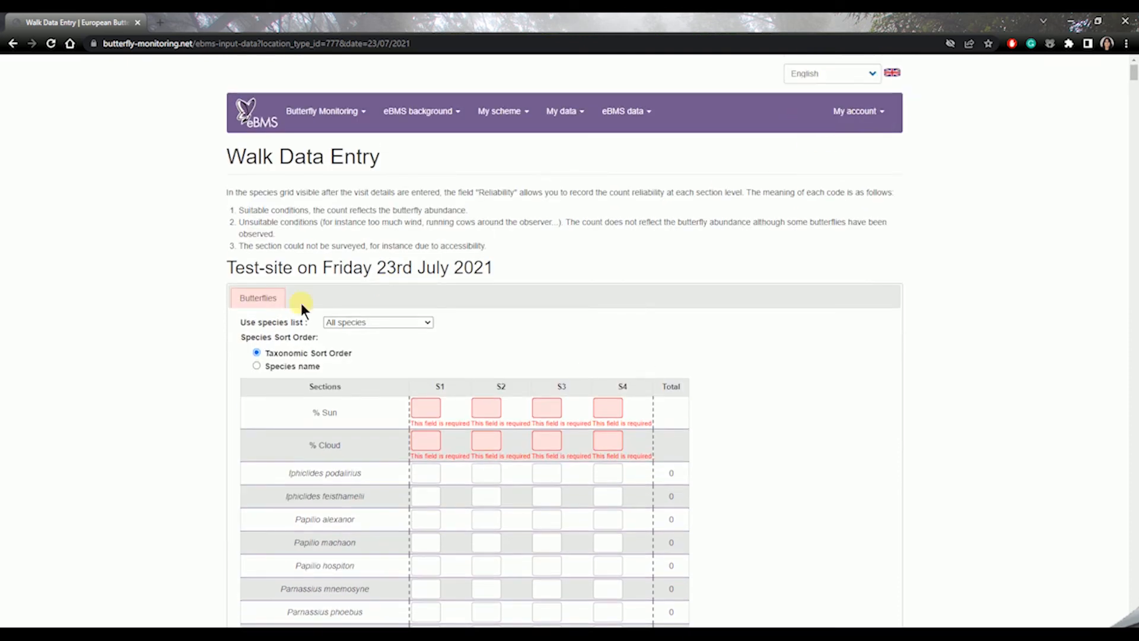
# Step: Switch the species list to Species I have recorded and return it to All species
pyautogui.click(380, 322)
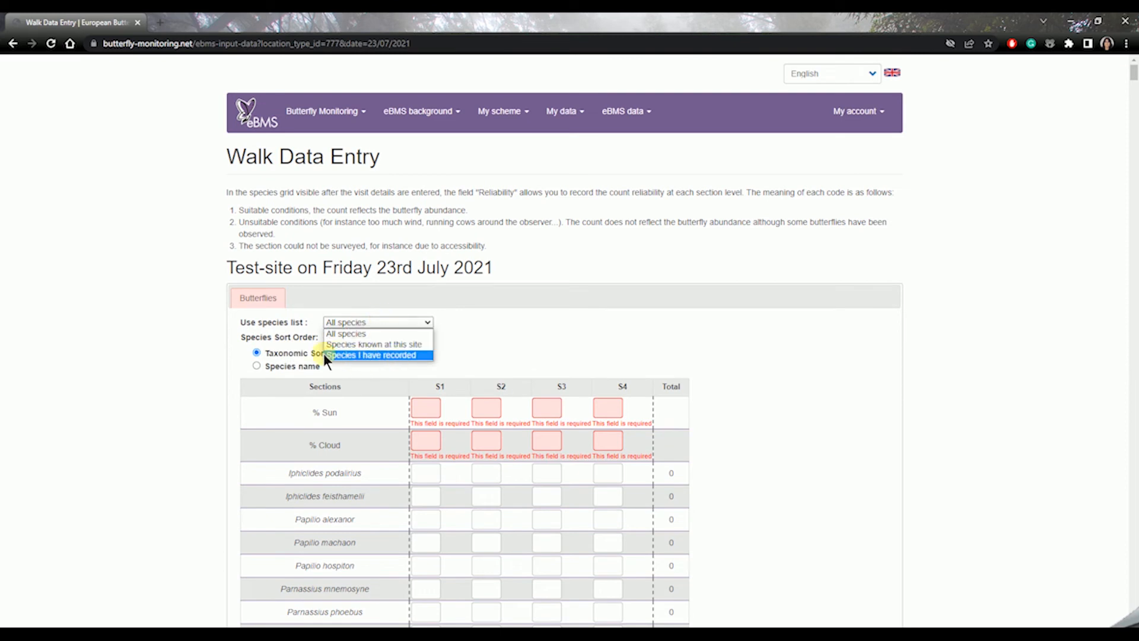
pyautogui.click(391, 355)
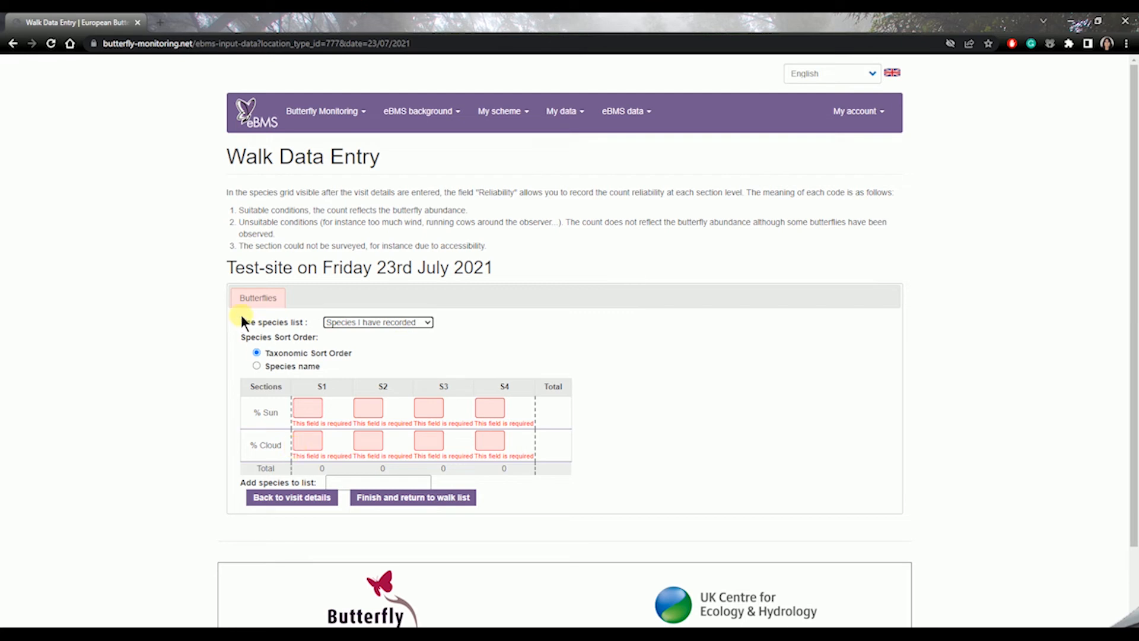
pyautogui.click(385, 322)
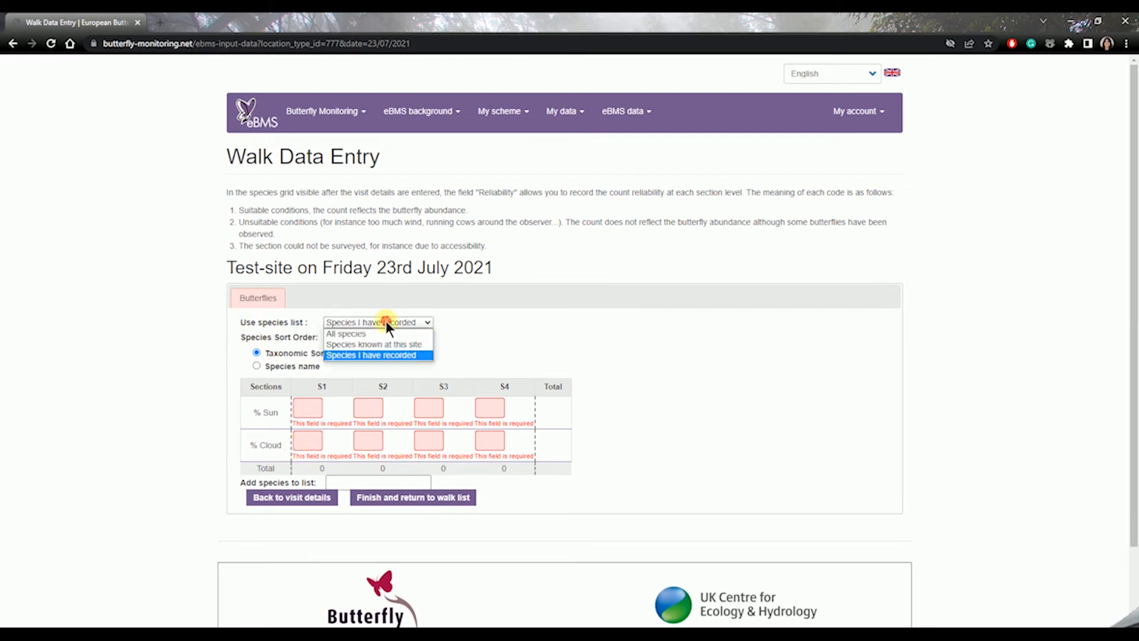
pyautogui.click(379, 333)
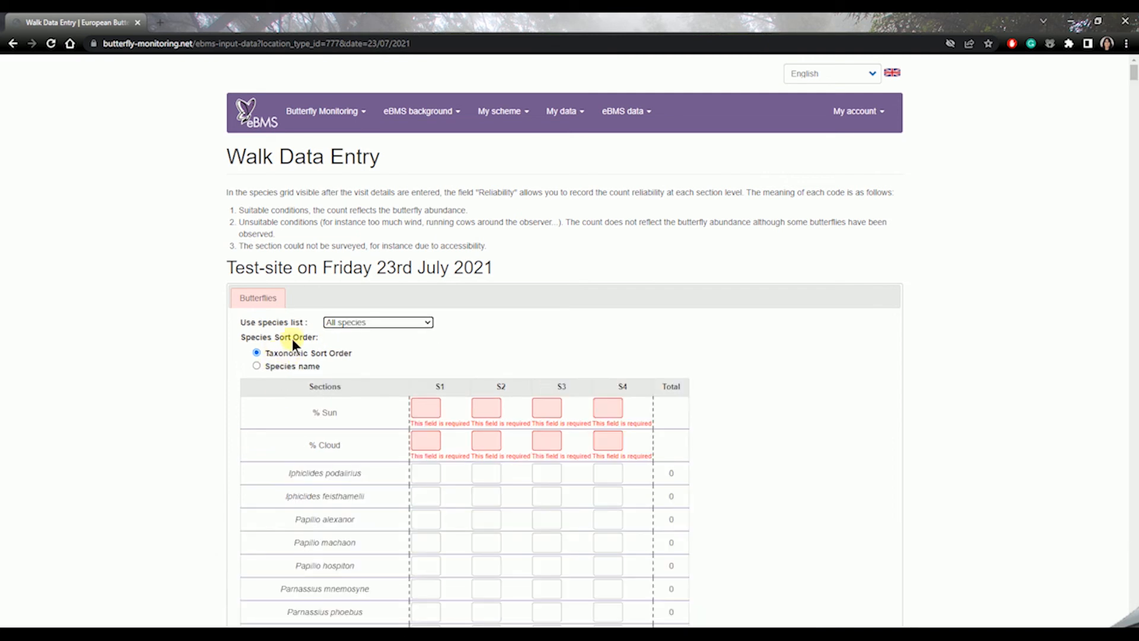
# Step: Examine how the full species grid is arranged in taxonomic sort order
pyautogui.scroll(-1, 333, 361)
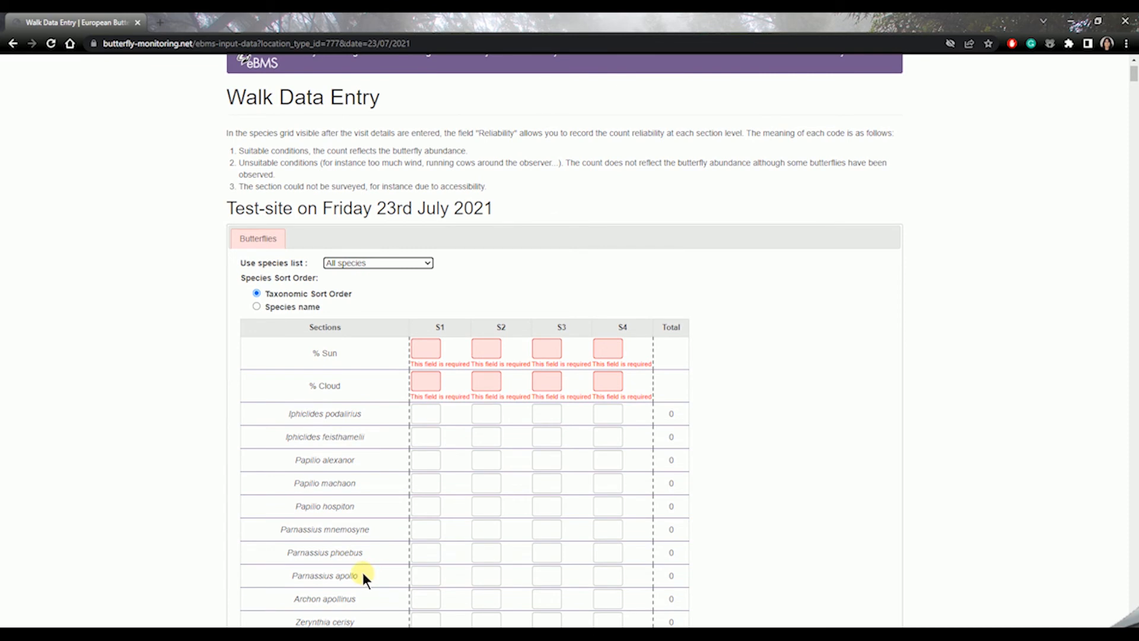
pyautogui.moveTo(363, 574); pyautogui.dragTo(257, 407)
pyautogui.scroll(-2, 297, 414)
pyautogui.scroll(-4, 297, 415)
pyautogui.moveTo(278, 405); pyautogui.dragTo(323, 521)
pyautogui.scroll(5, 347, 472)
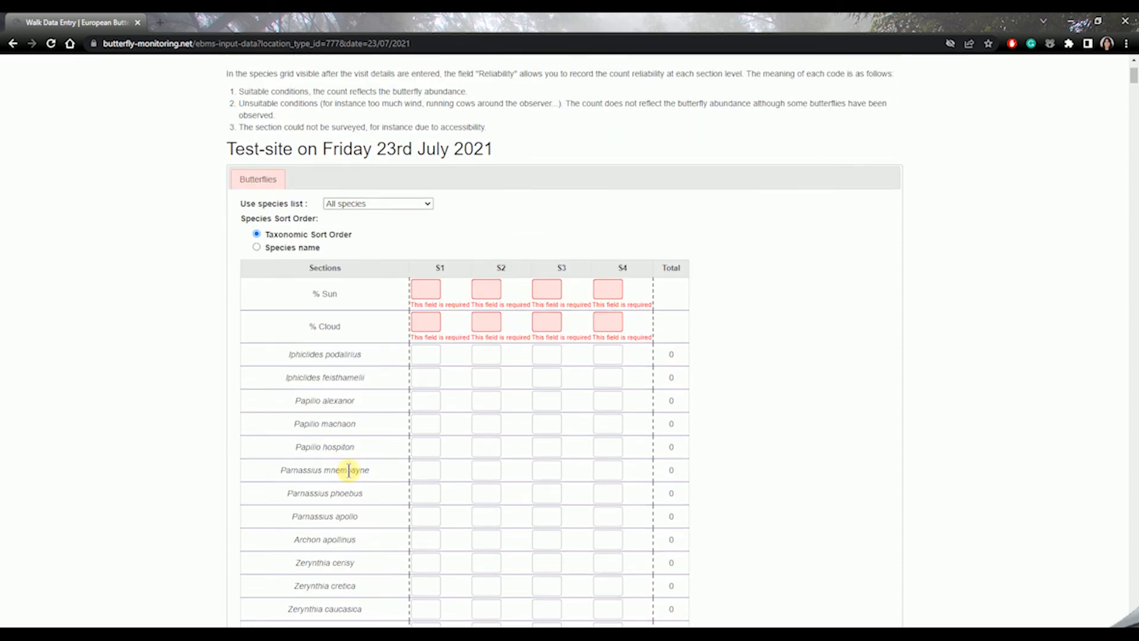
# Step: Sort the grid by Species name, check its genus and species entries, and limit the list to Species I have recorded
pyautogui.click(256, 247)
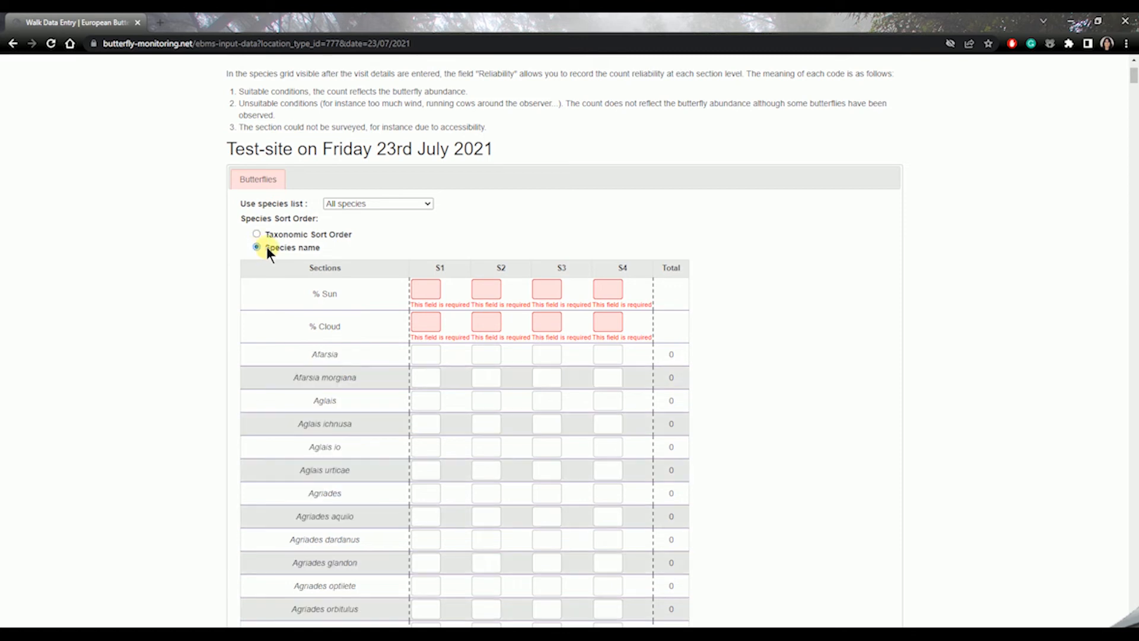
pyautogui.doubleClick(305, 354)
pyautogui.doubleClick(325, 401)
pyautogui.click(146, 420)
pyautogui.scroll(-2, 369, 363)
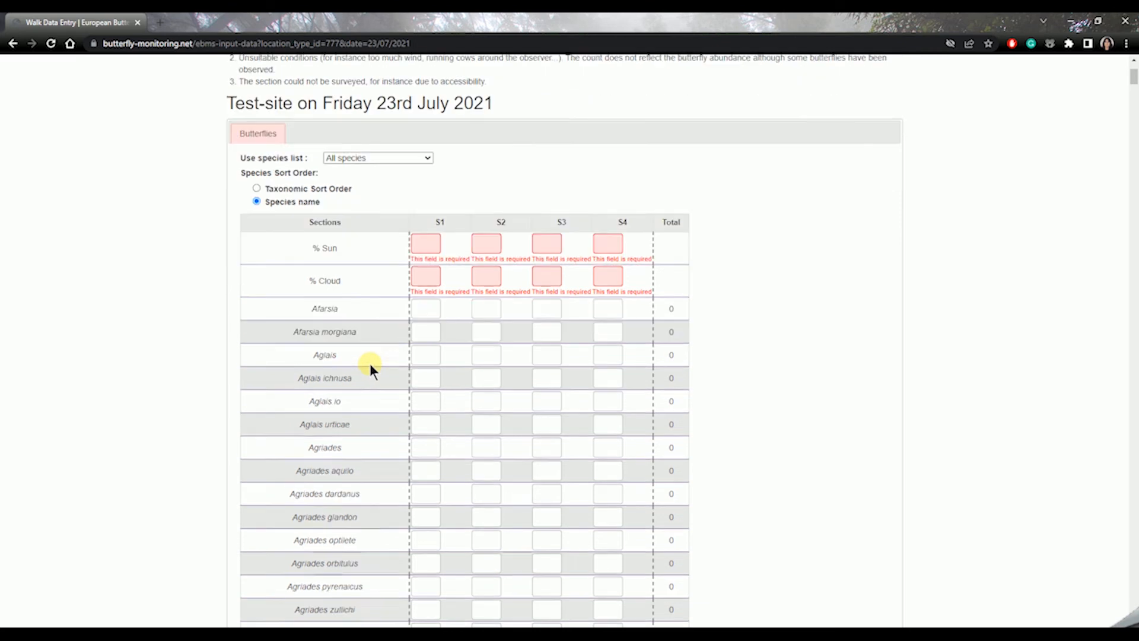
pyautogui.moveTo(349, 469)
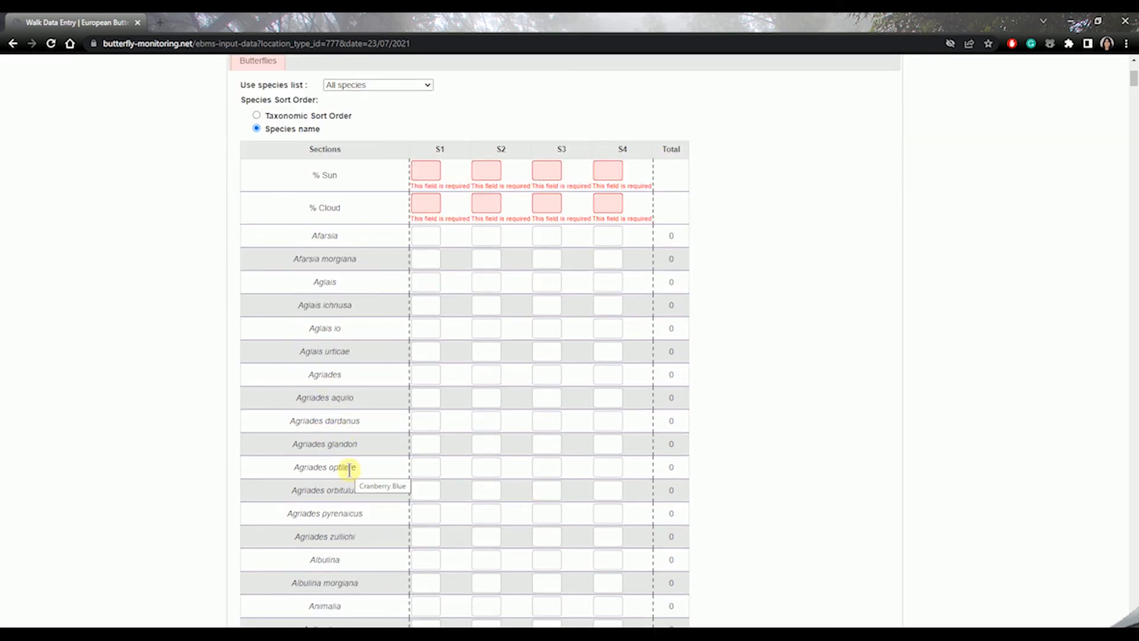
pyautogui.scroll(1, 355, 439)
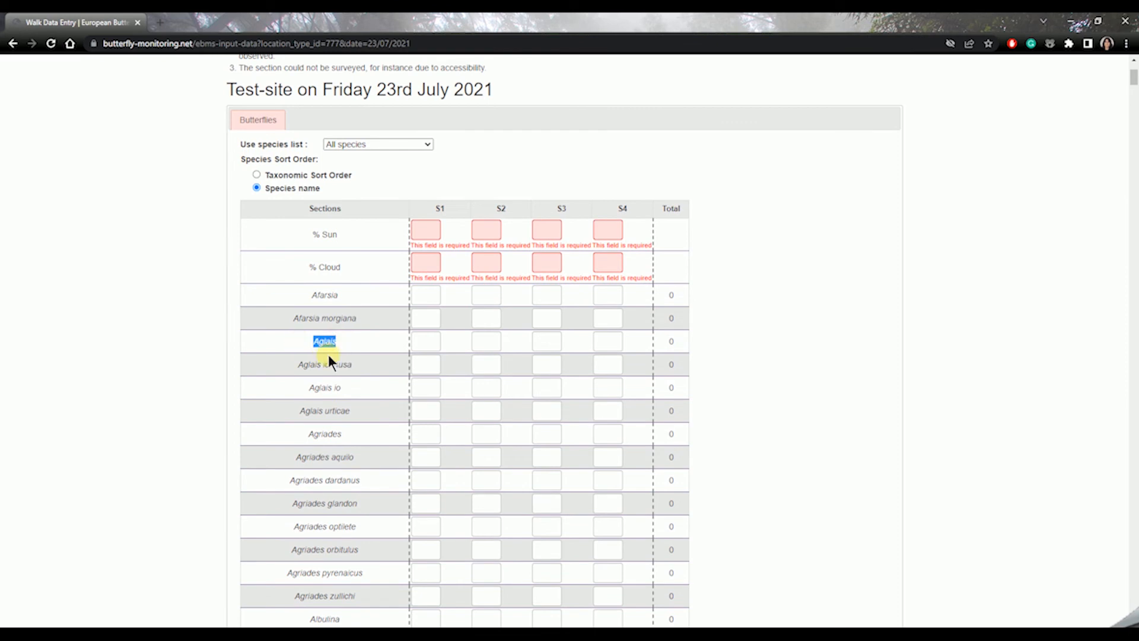
pyautogui.moveTo(328, 355)
pyautogui.click(356, 145)
pyautogui.click(375, 179)
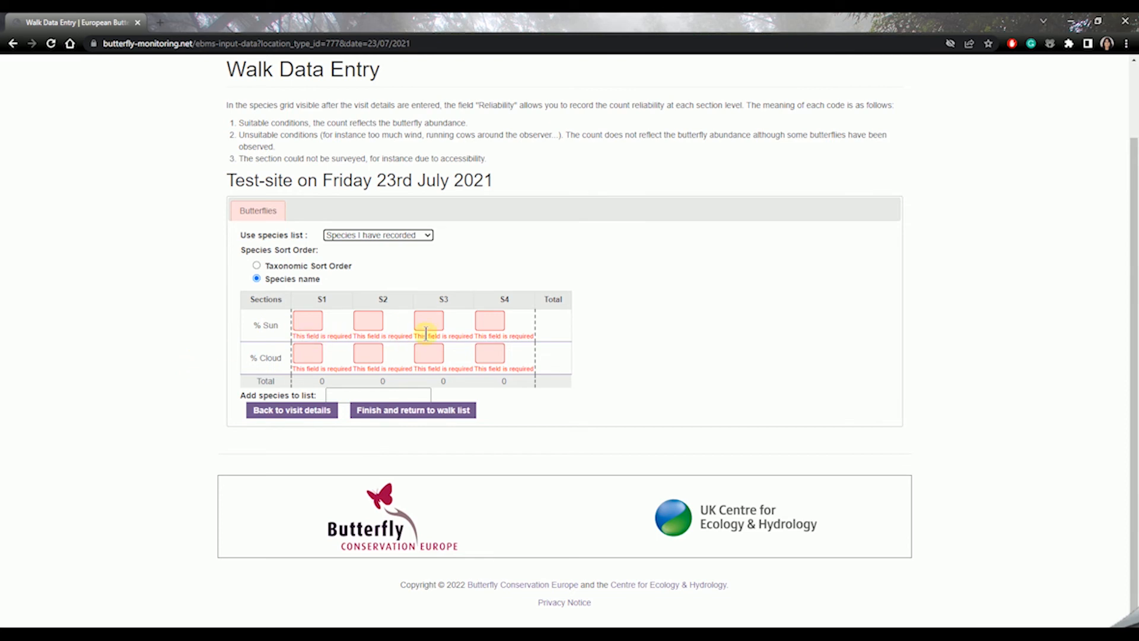
# Step: Set the % Sun for sections S1, S2, S3 and S4 to 40, 45, 60 and 85
pyautogui.click(313, 320)
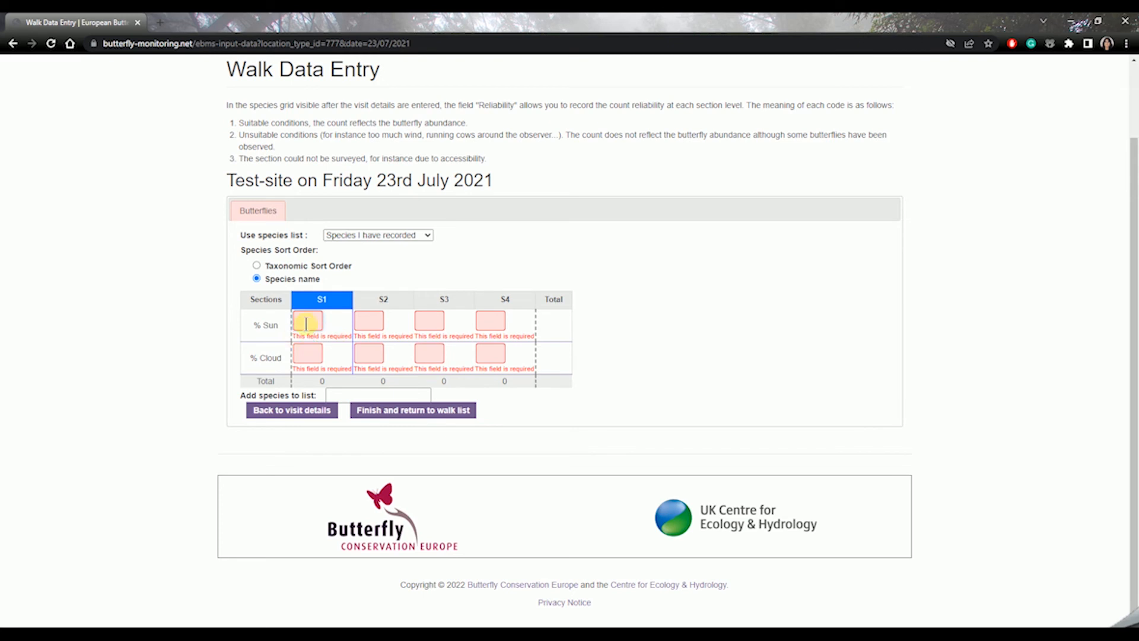
pyautogui.write('40')
pyautogui.click(376, 324)
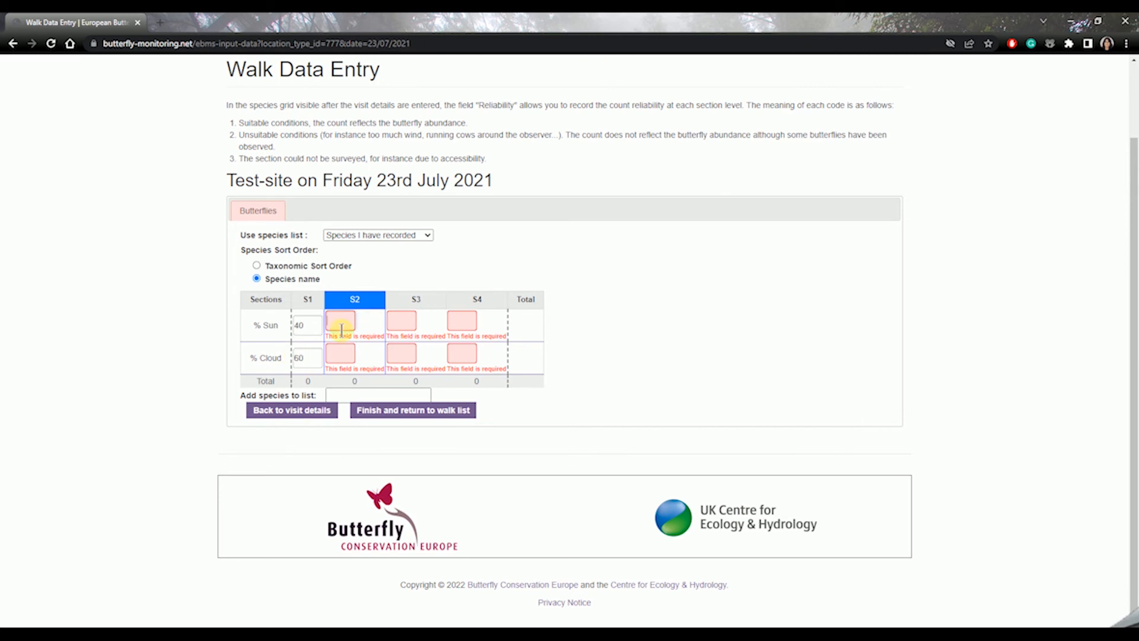
pyautogui.write('45')
pyautogui.click(392, 317)
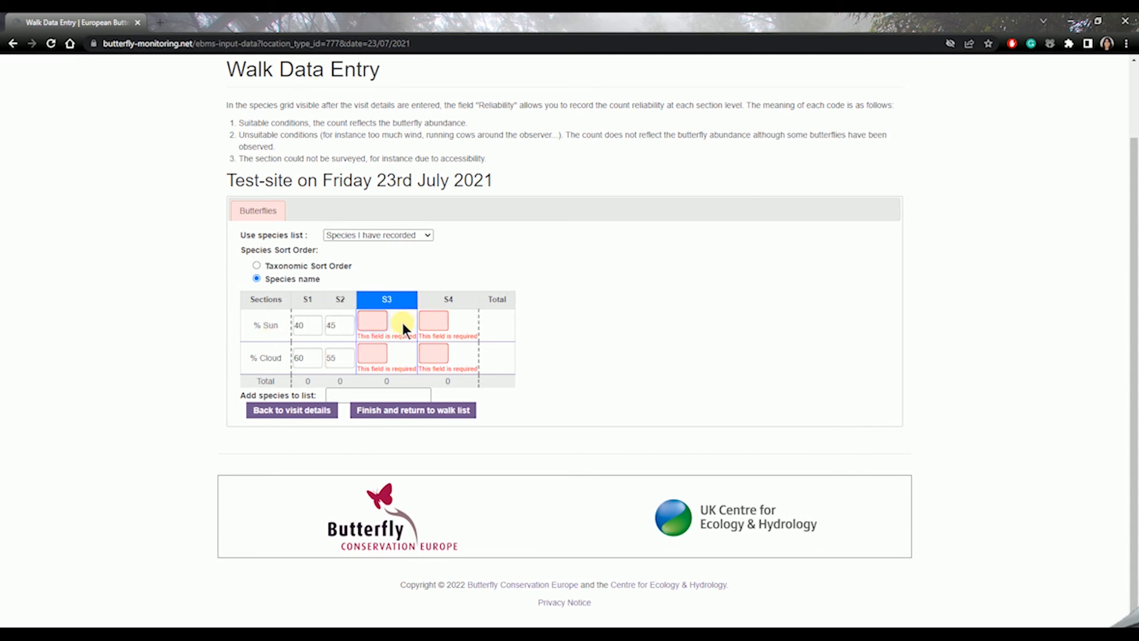
pyautogui.write('60')
pyautogui.click(437, 321)
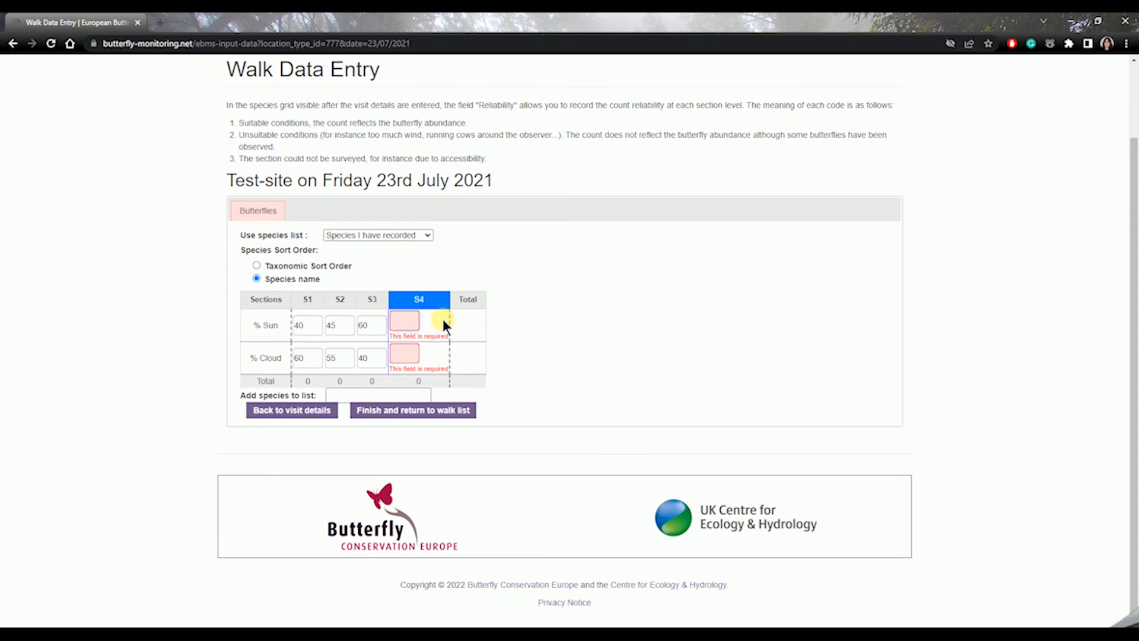
pyautogui.write('85')
pyautogui.click(568, 321)
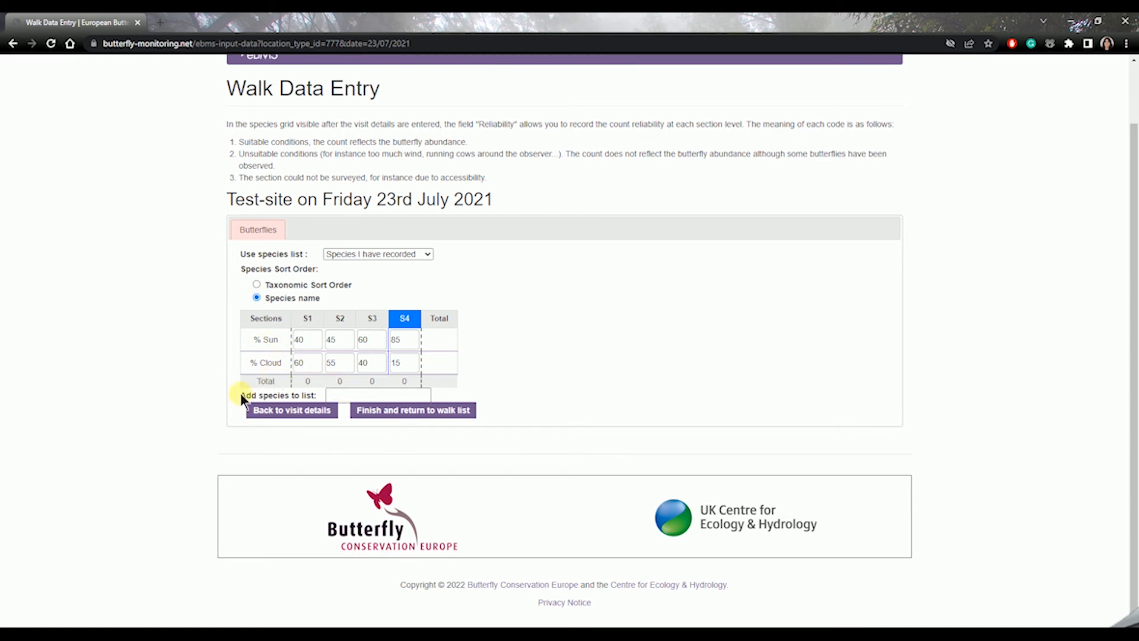
# Step: Search for Pieris rapae and add its scientific-name entry to the walk's species list
pyautogui.click(345, 393)
pyautogui.write('Pieris')
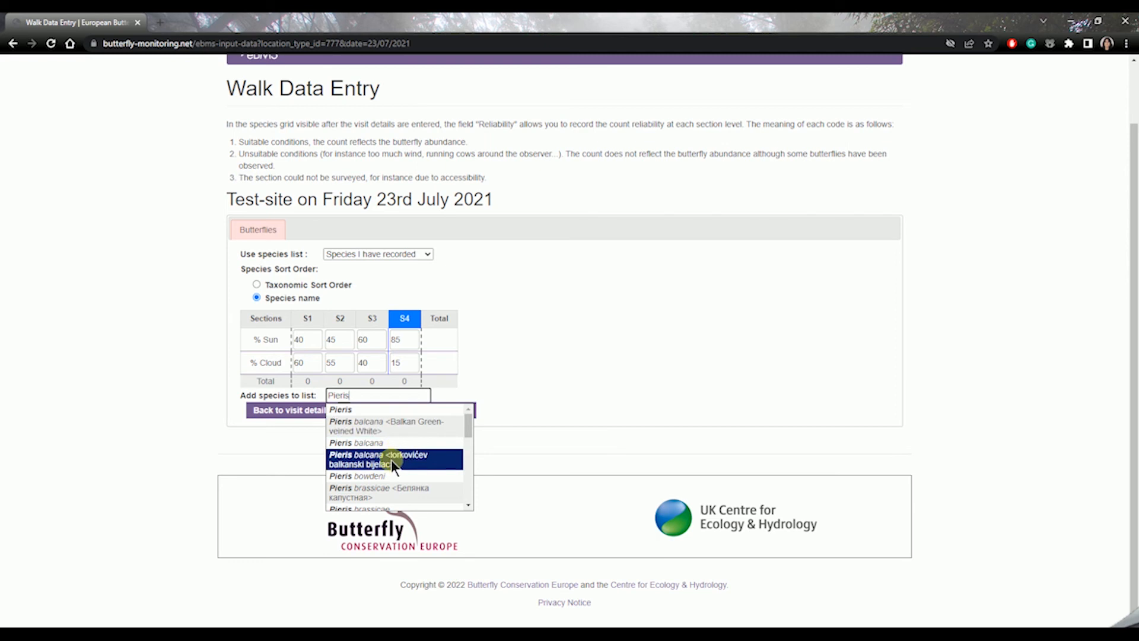
pyautogui.scroll(-2, 405, 494)
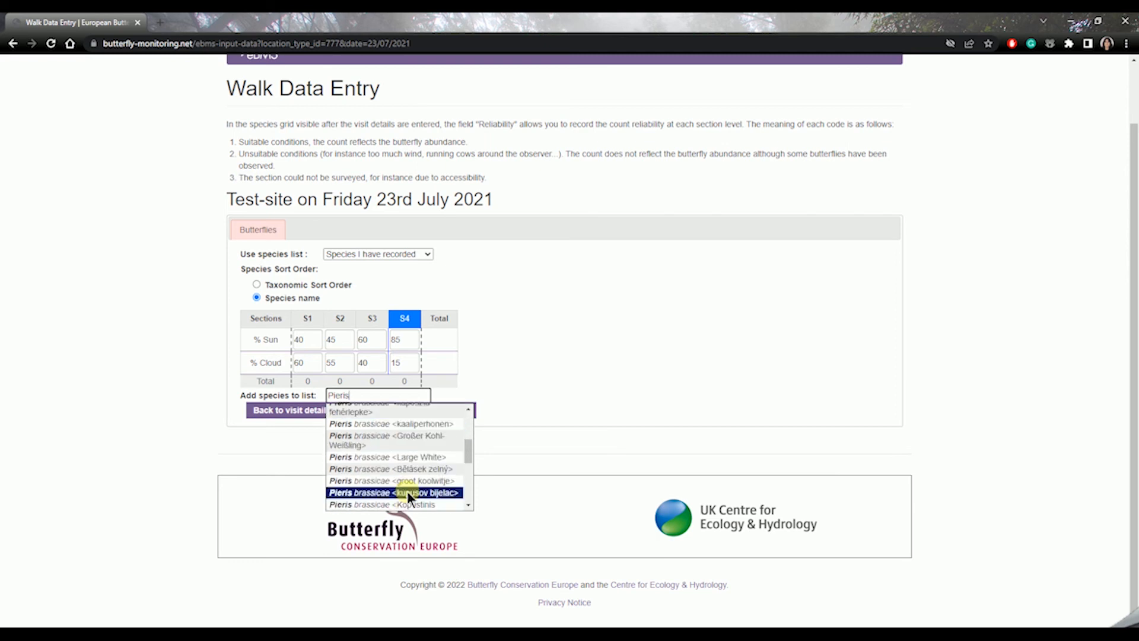
pyautogui.scroll(2, 403, 458)
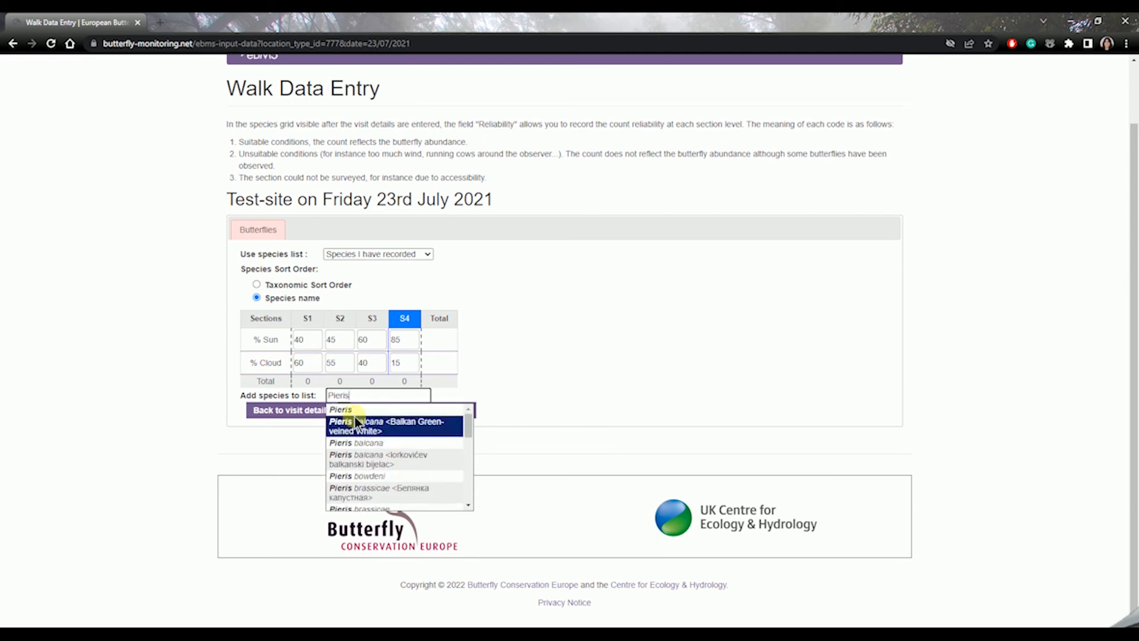
pyautogui.write('a')
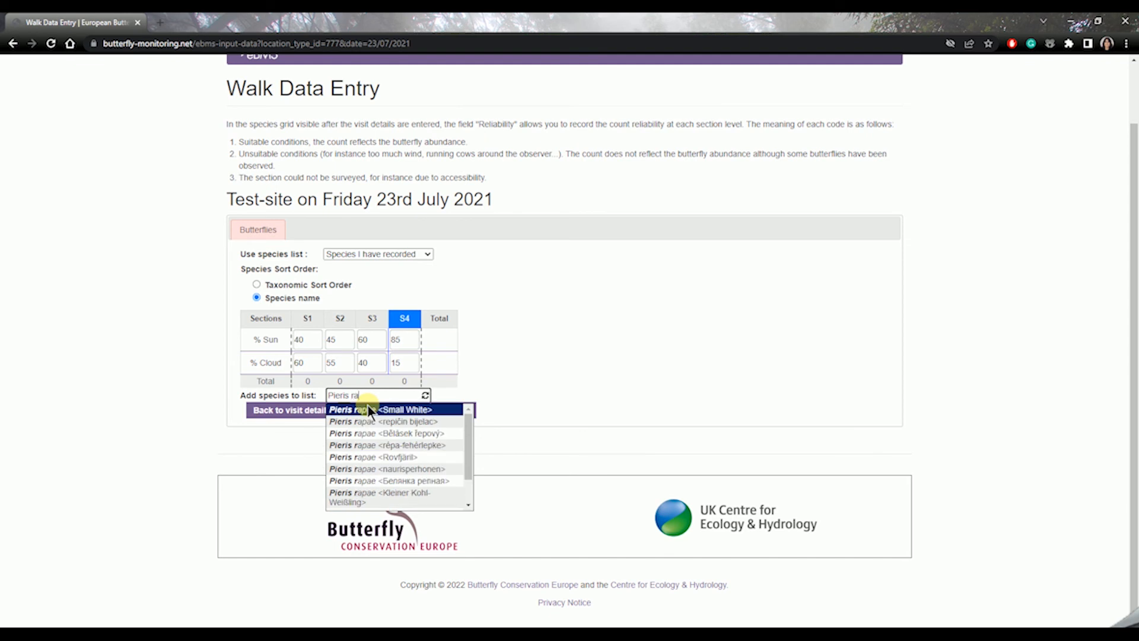
pyautogui.write('p')
pyautogui.scroll(1, 369, 431)
pyautogui.scroll(1, 375, 432)
pyautogui.scroll(-1, 421, 499)
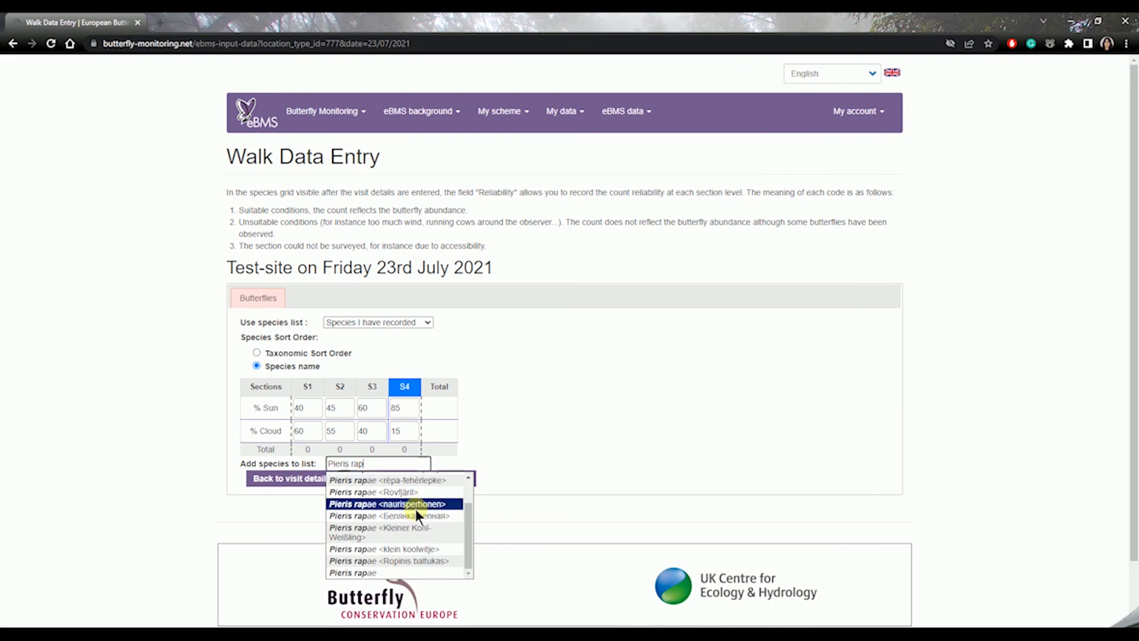
pyautogui.click(354, 572)
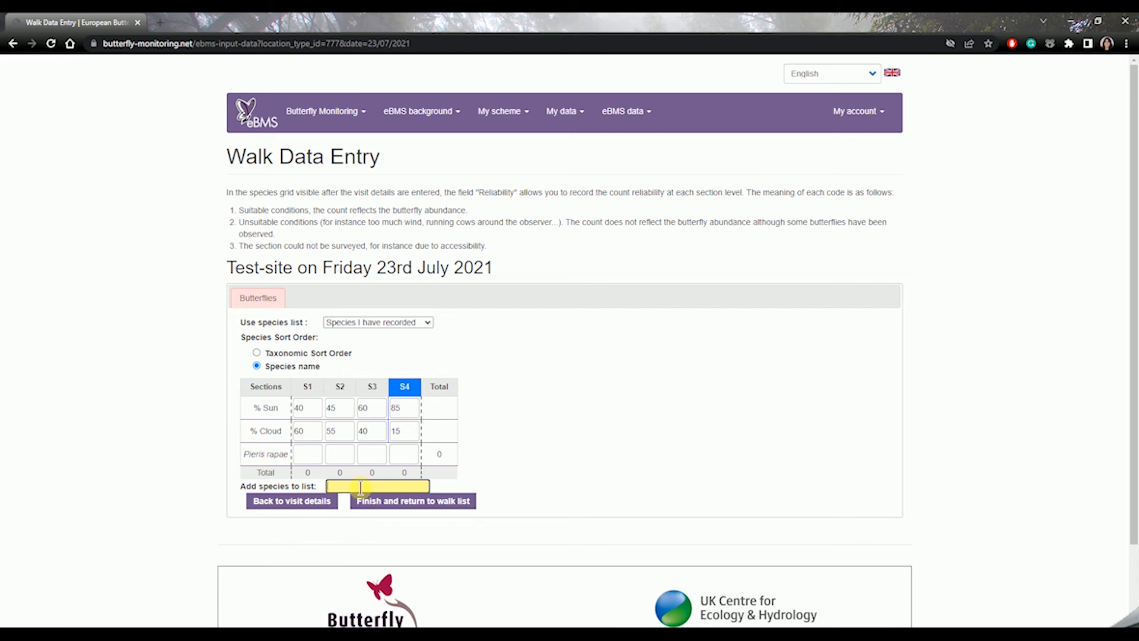
# Step: Add Vanessa atalanta to the walk's species list
pyautogui.click(362, 485)
pyautogui.write('Vanes a')
pyautogui.click(389, 512)
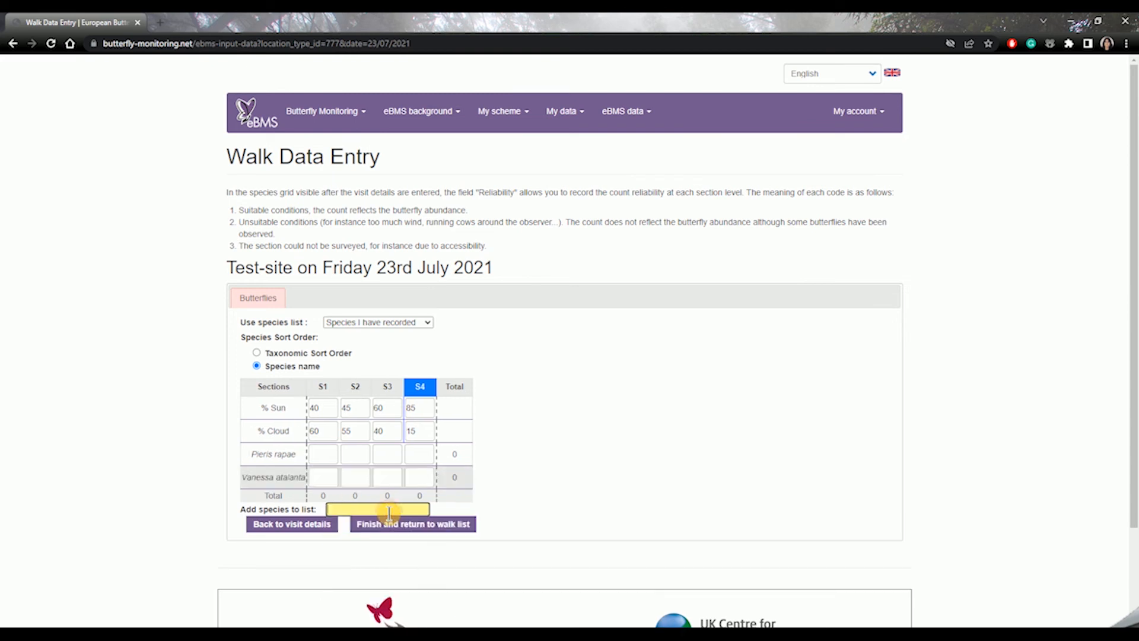
# Step: Add the scientific-name entries for Maniola jurtina and Aglais io to the walk's species list
pyautogui.write('Maniola')
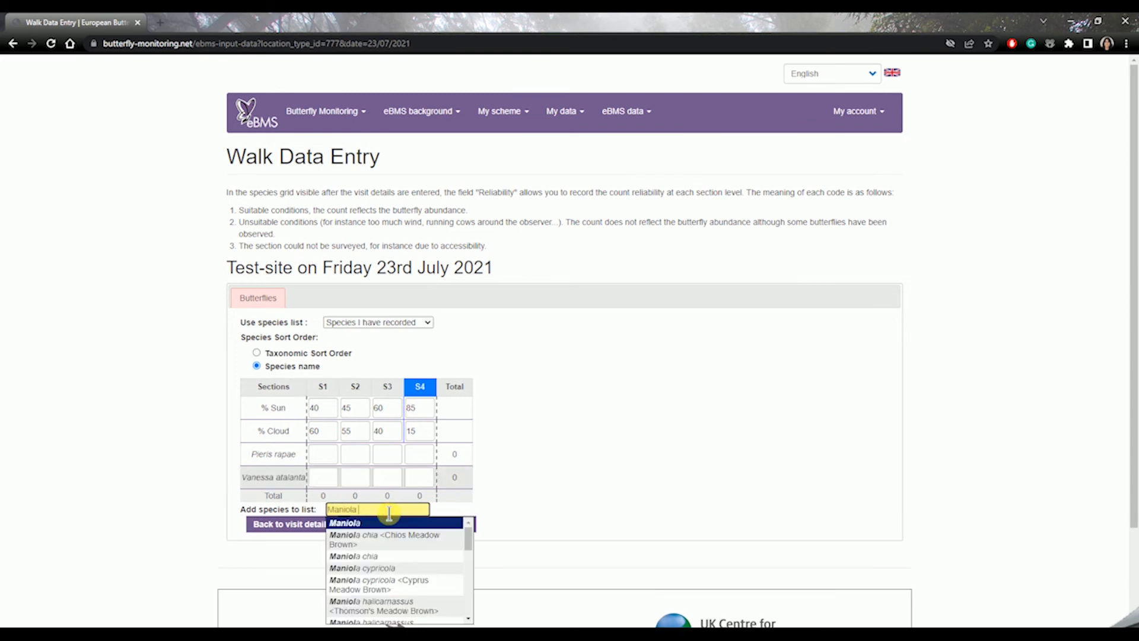
pyautogui.scroll(-3, 401, 543)
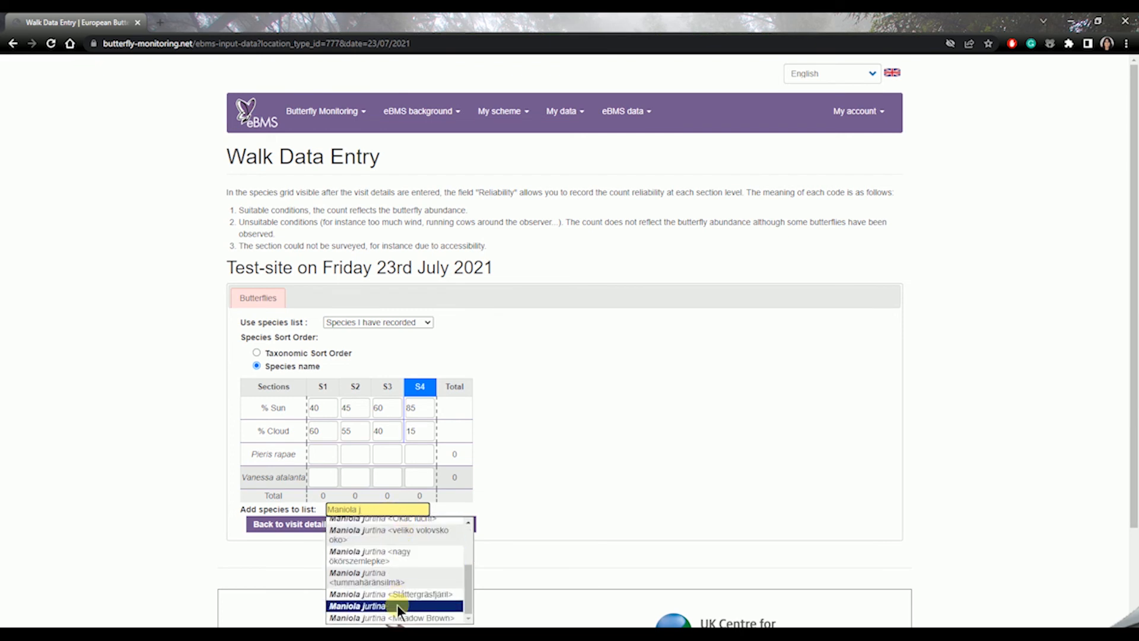
pyautogui.click(397, 604)
pyautogui.write('Aglais i')
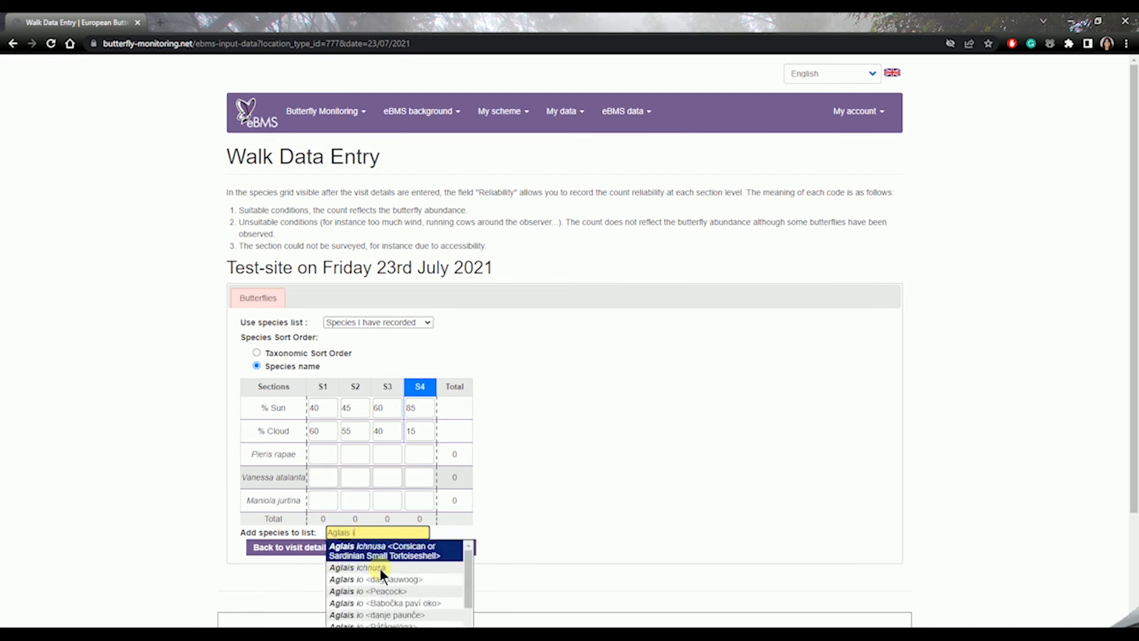
pyautogui.scroll(-2, 381, 570)
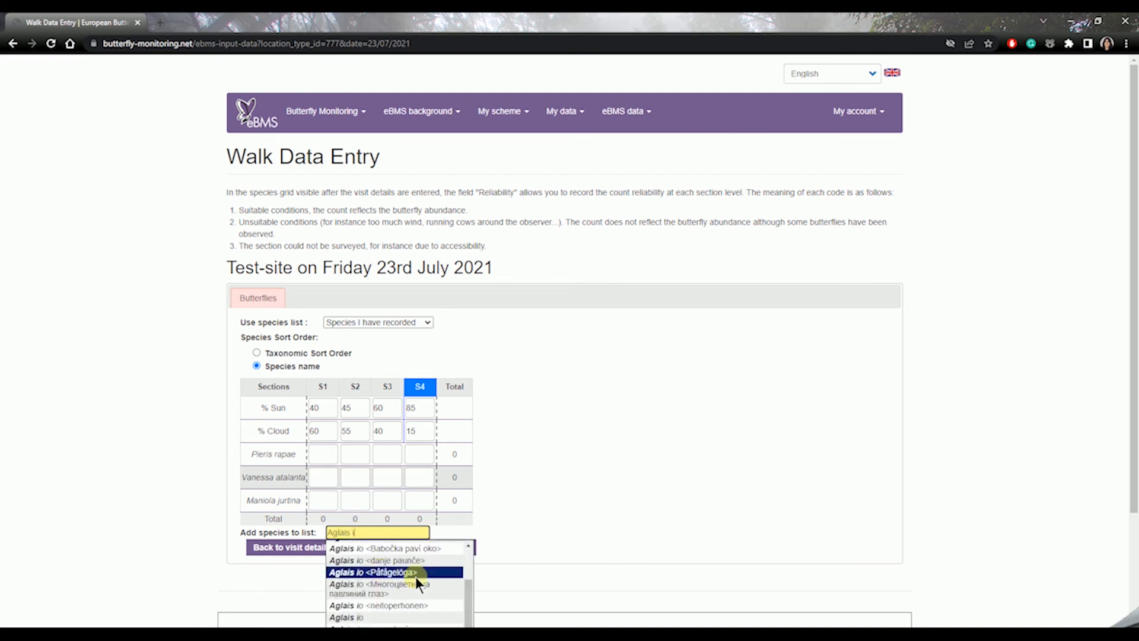
pyautogui.click(368, 617)
# Step: Enter the Pieris rapae counts: 2 in section S1 and 4 in section S3
pyautogui.scroll(-1, 511, 532)
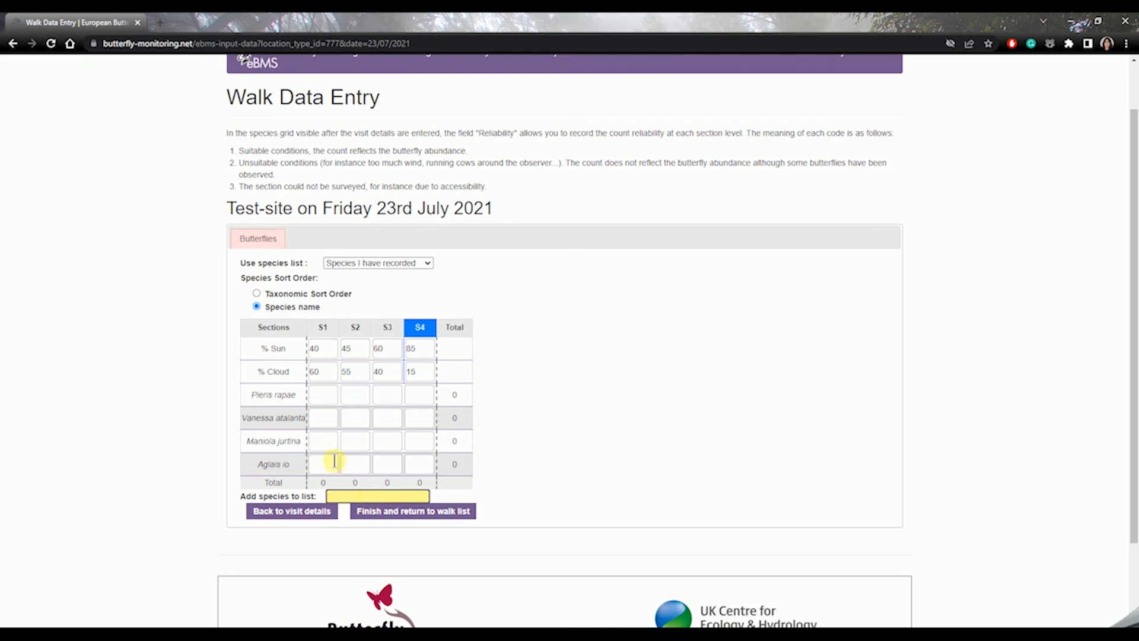
pyautogui.click(325, 390)
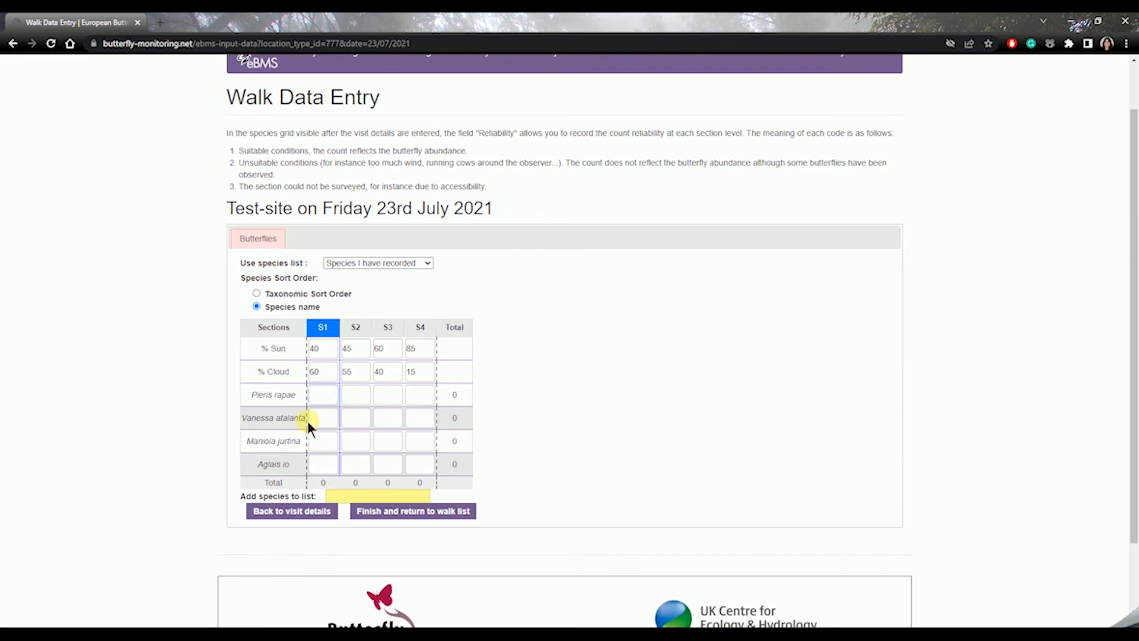
pyautogui.write('2')
pyautogui.click(387, 394)
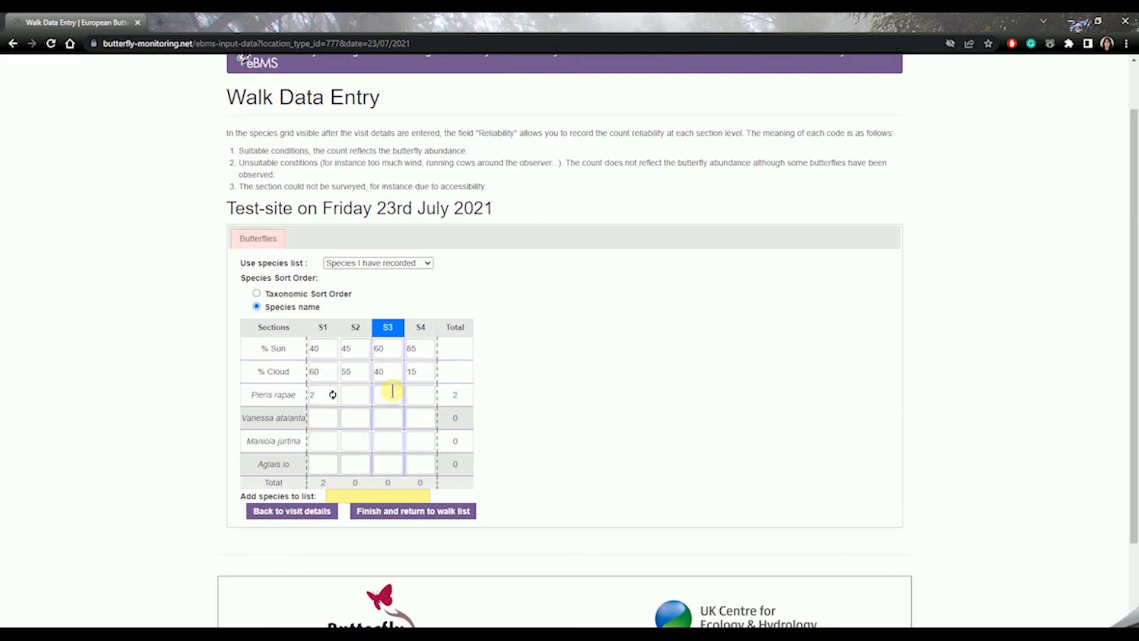
pyautogui.write('4')
pyautogui.click(395, 415)
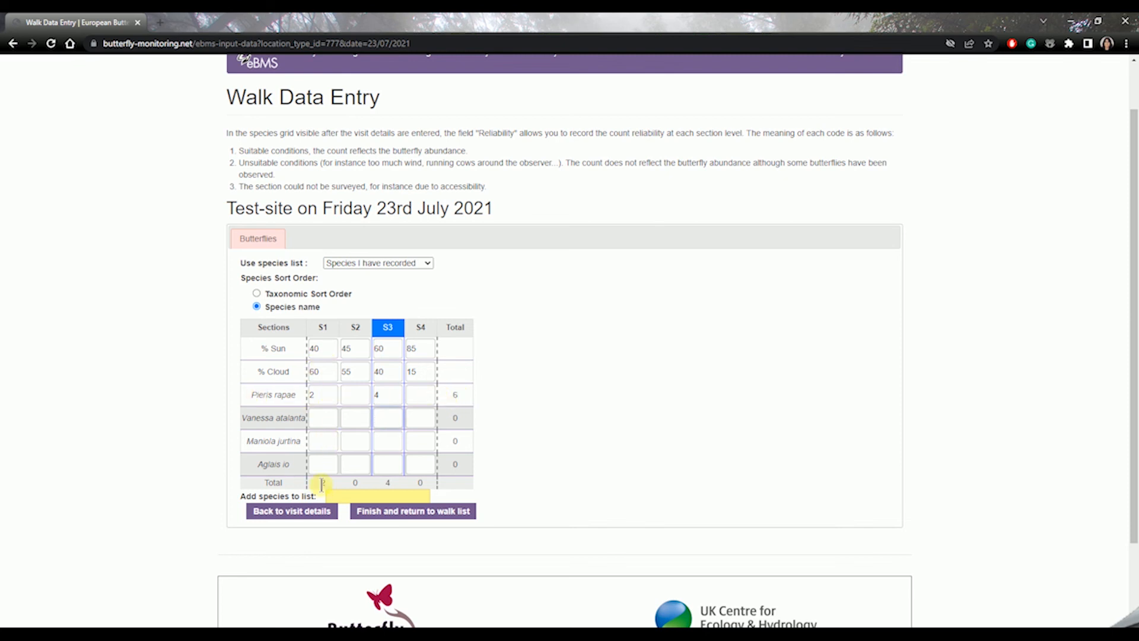
pyautogui.click(363, 398)
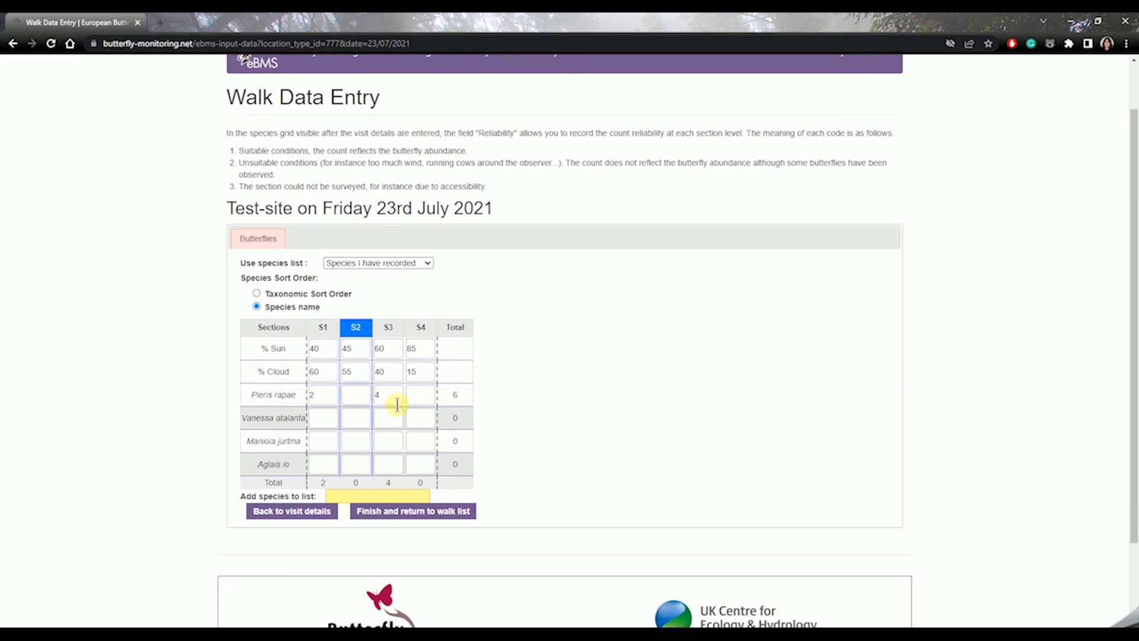
# Step: Enter the Vanessa atalanta counts: 1 in section S2 and 5 in section S3
pyautogui.click(354, 417)
pyautogui.write('1')
pyautogui.click(387, 422)
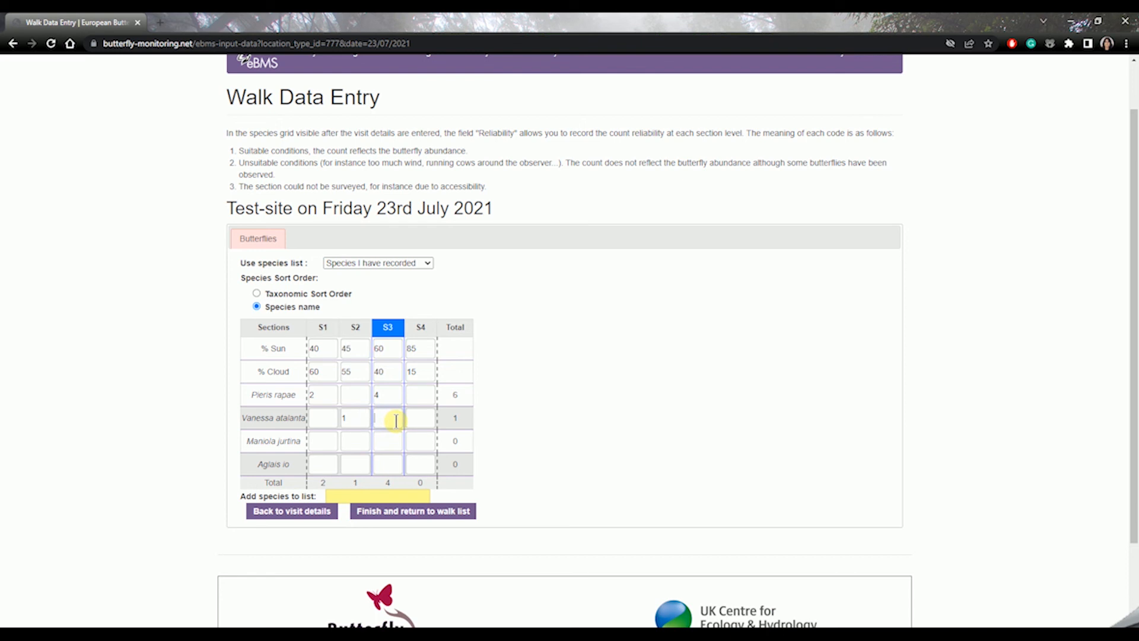
pyautogui.write('5')
pyautogui.click(396, 464)
# Step: Enter a Maniola jurtina count of 10 in S4 and Aglais io counts of 2 in both S1 and S2
pyautogui.click(421, 443)
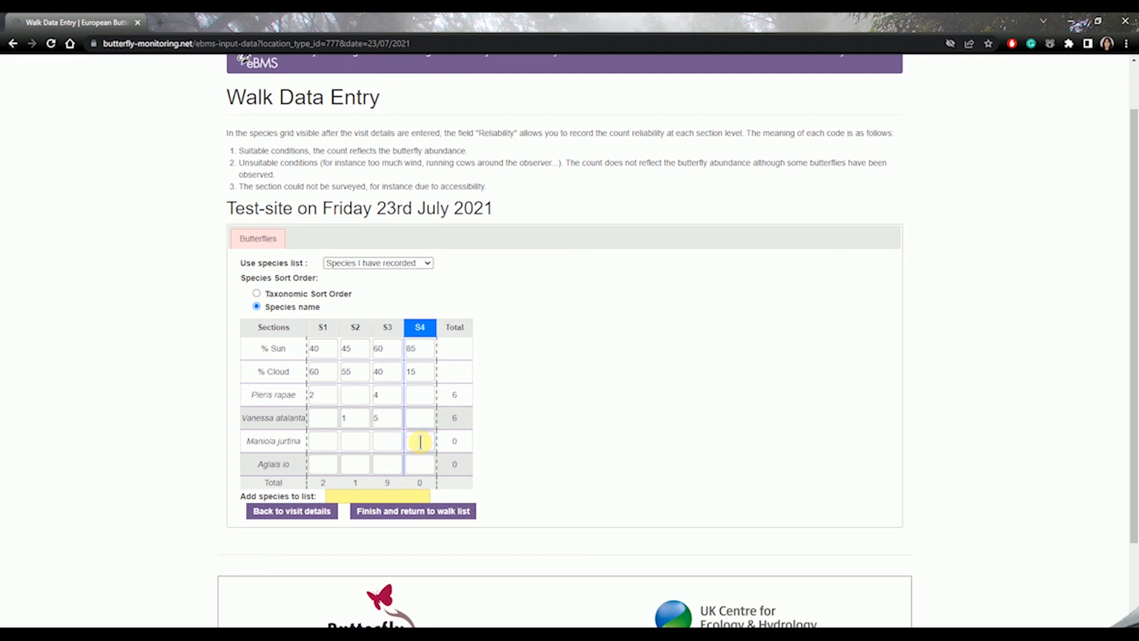
pyautogui.write('10')
pyautogui.click(359, 466)
pyautogui.write('2')
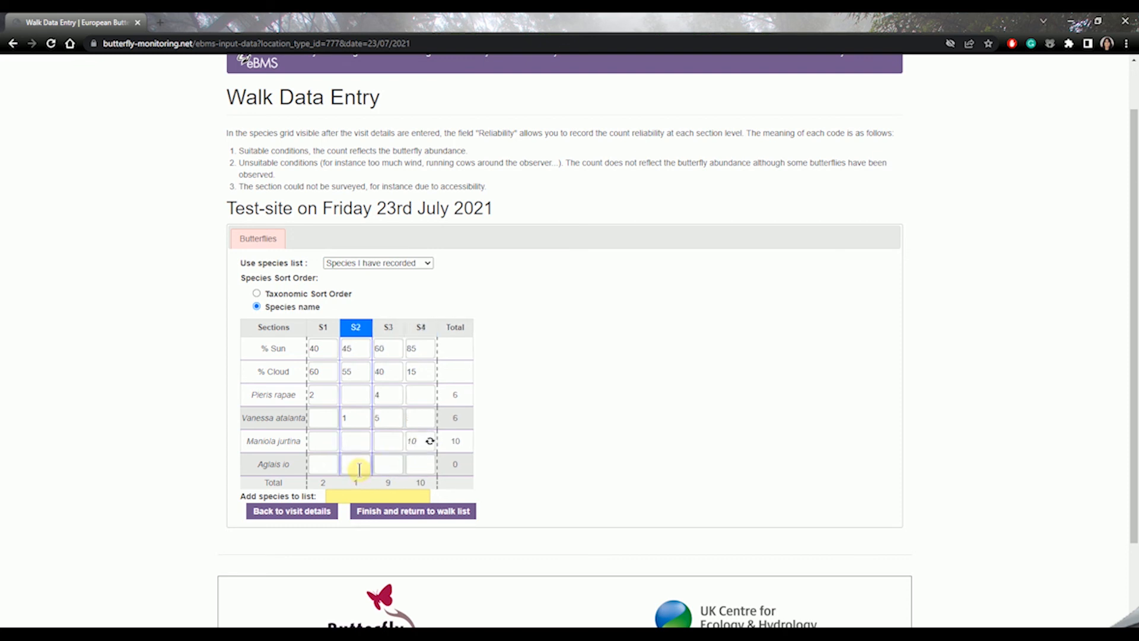
pyautogui.click(323, 465)
pyautogui.write('2')
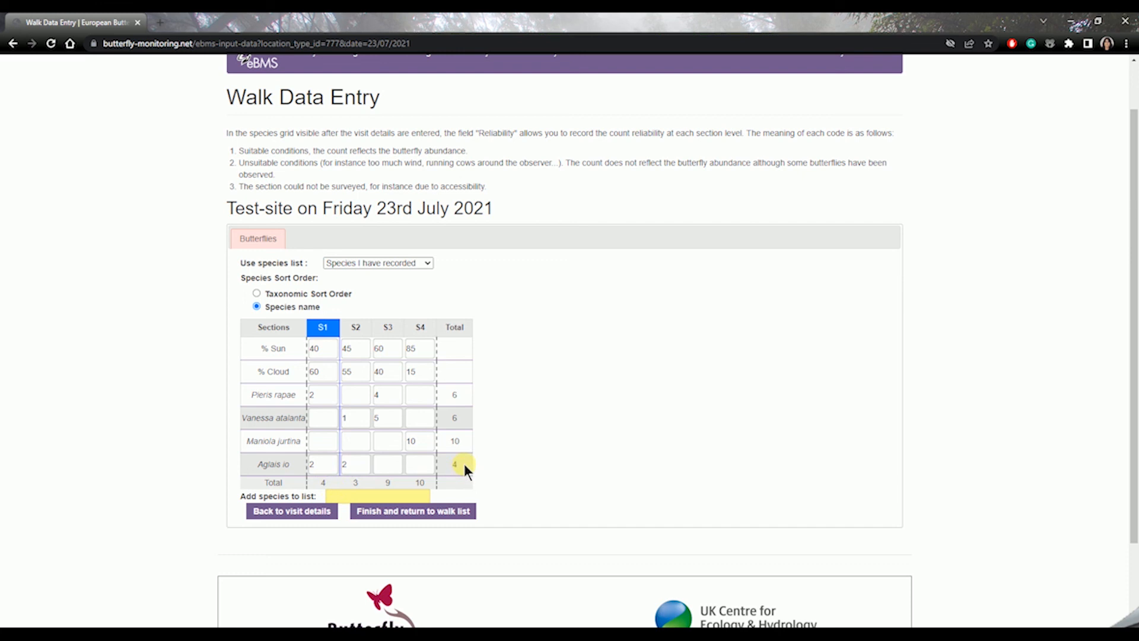
# Step: Add the genus-level entry Lycaena to the species list and record a count of 1 in section S1
pyautogui.click(371, 492)
pyautogui.write('Po')
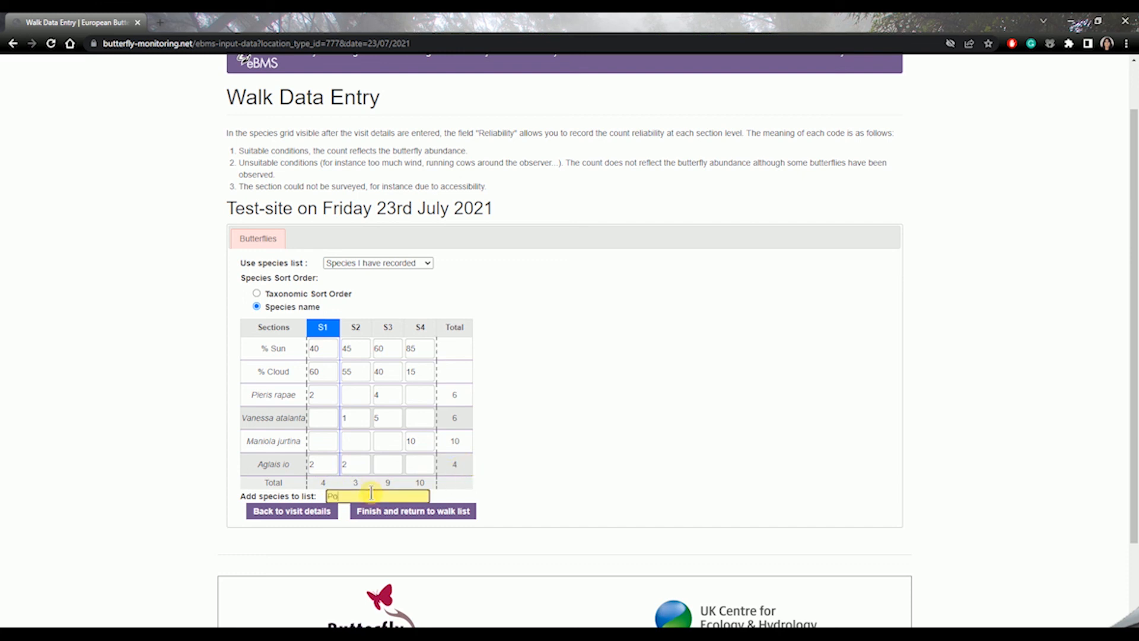
pyautogui.press('BackSpace')
pyautogui.press('BackSpace')
pyautogui.press('BackSpace')
pyautogui.write('Lycae')
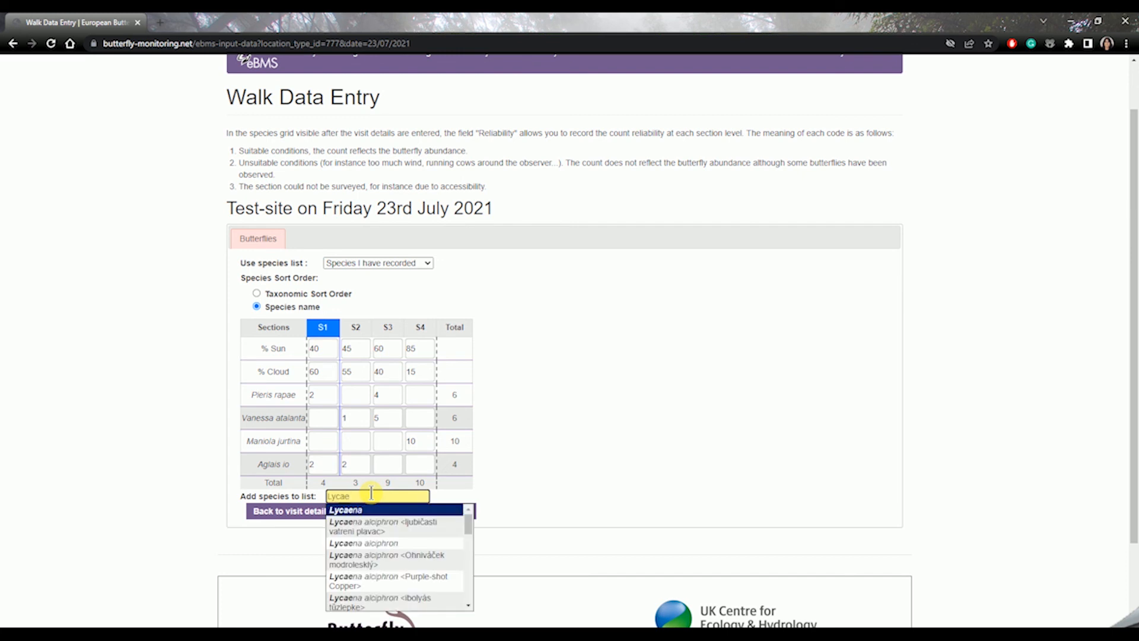
pyautogui.click(361, 509)
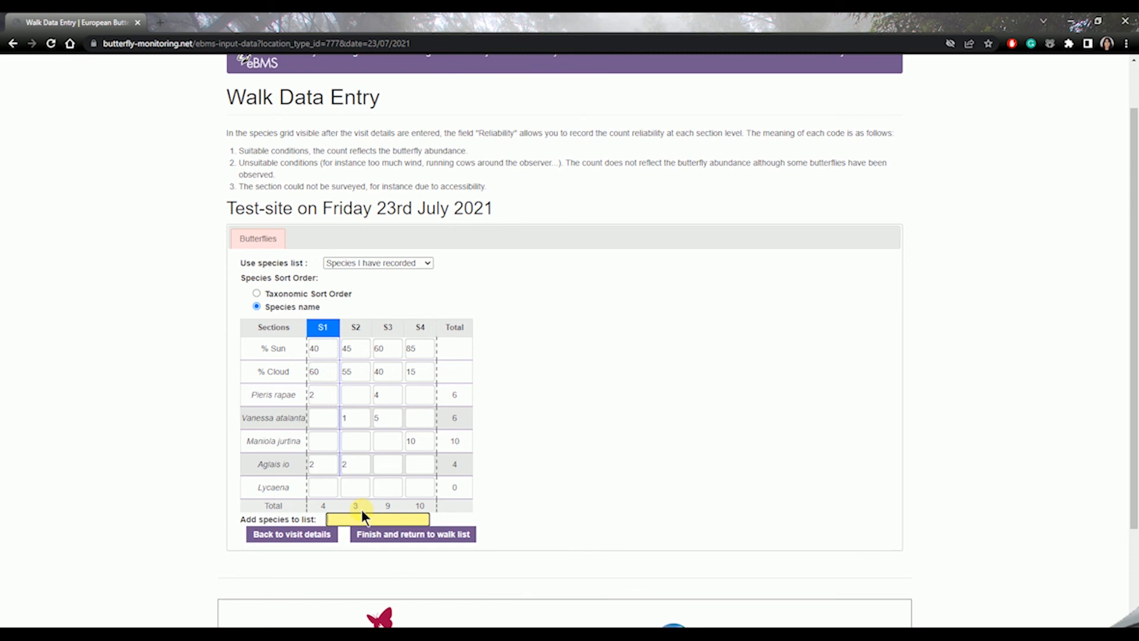
pyautogui.click(327, 487)
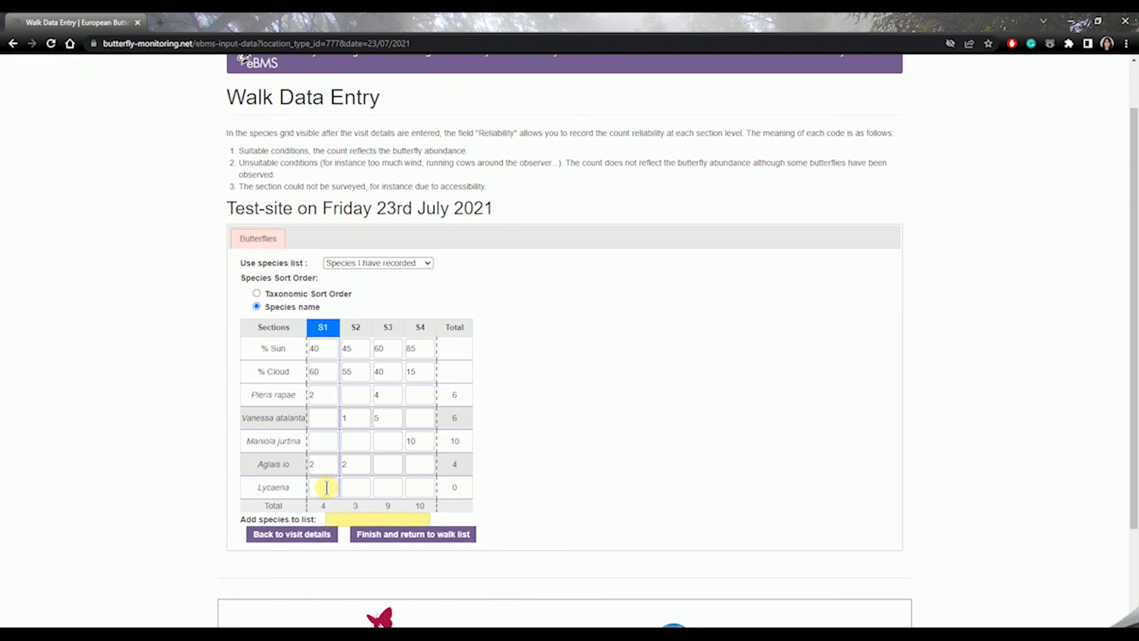
pyautogui.click(347, 520)
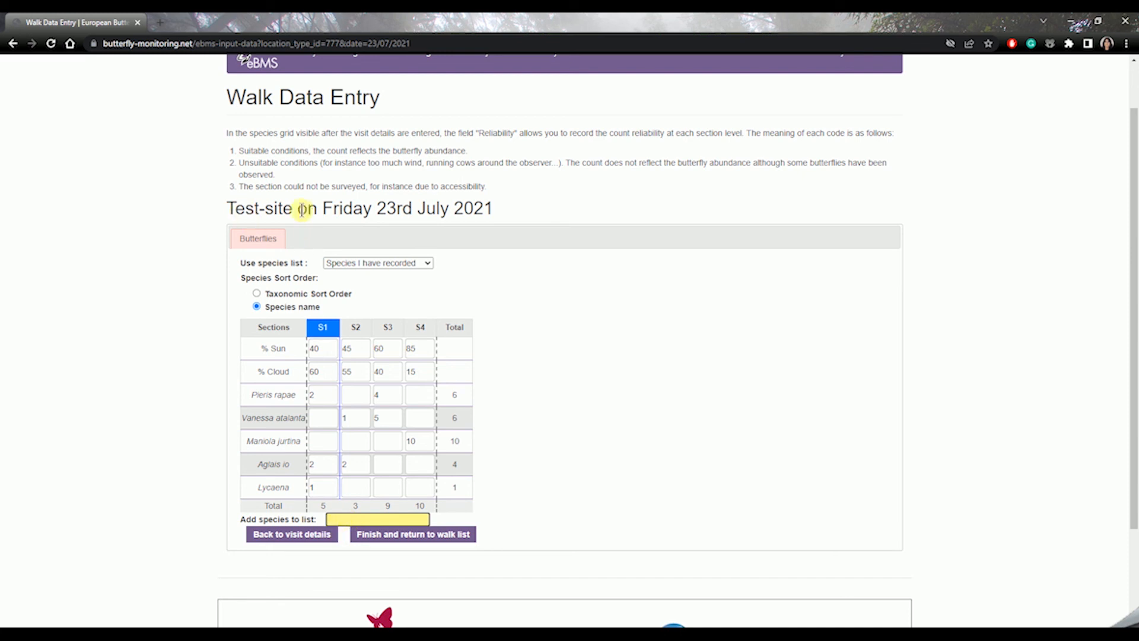
# Step: Check the site and date in the walk heading, and finish the entry to return to the walk list
pyautogui.moveTo(224, 208); pyautogui.dragTo(501, 210)
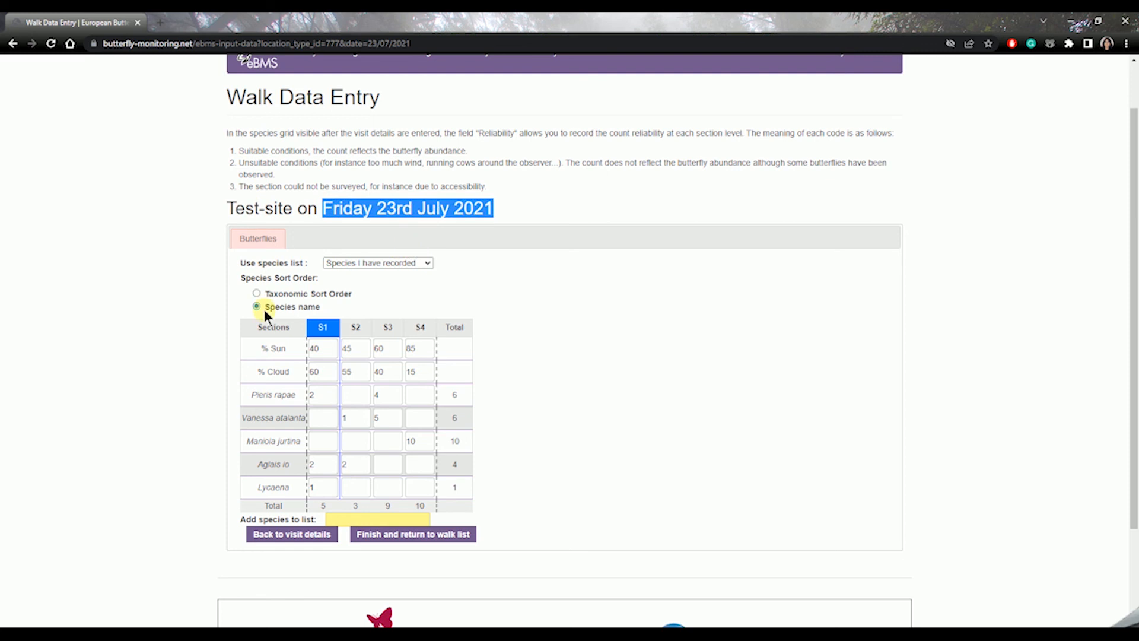
pyautogui.click(655, 415)
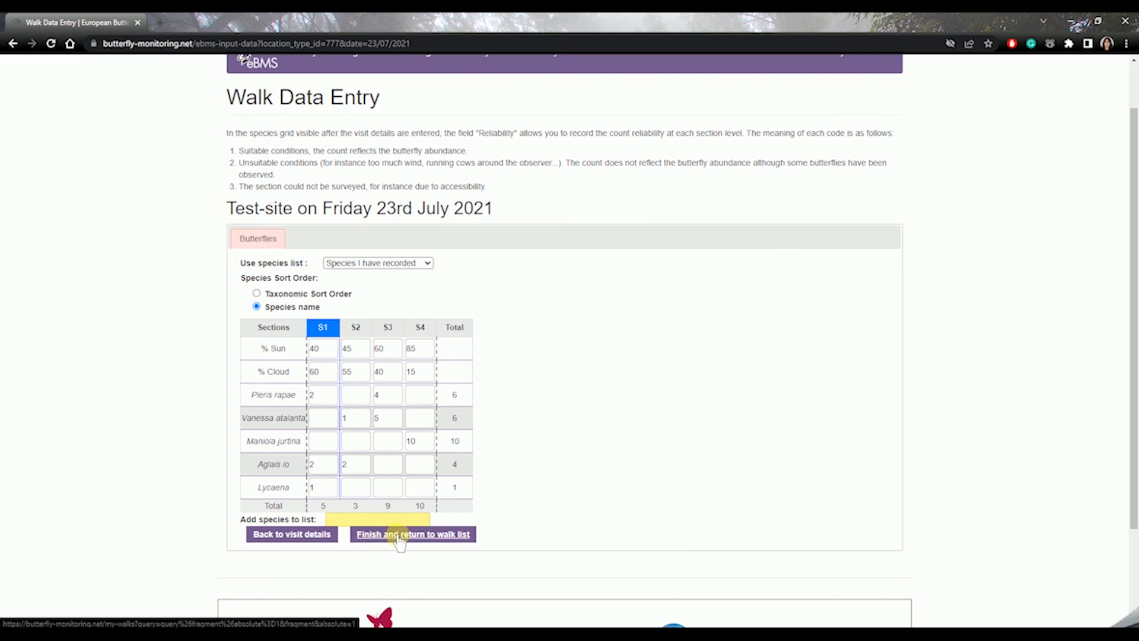
pyautogui.click(433, 537)
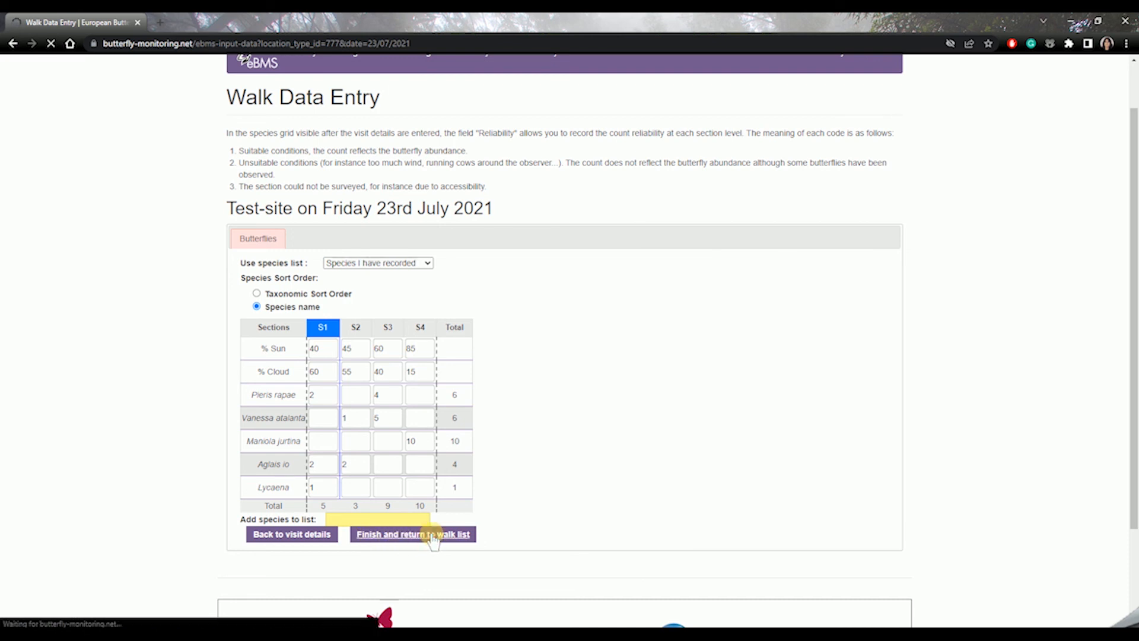
# Step: Locate the Test-site walk on 23 July in the 2021 walk calendar and return to the 2022 calendar
pyautogui.scroll(1, 632, 442)
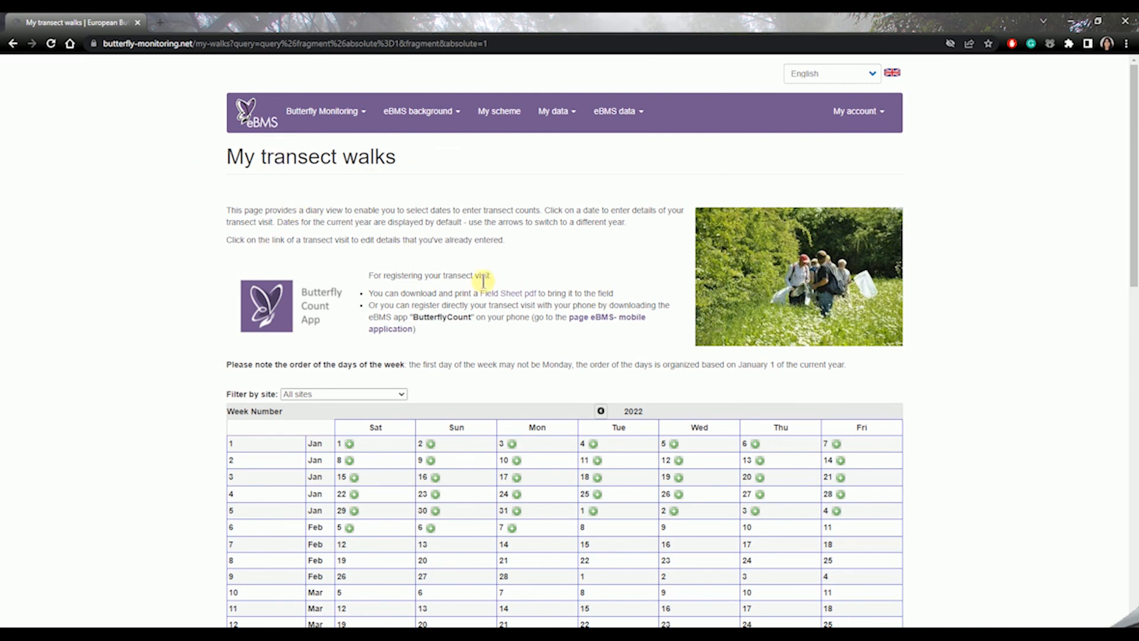
pyautogui.scroll(-2, 617, 385)
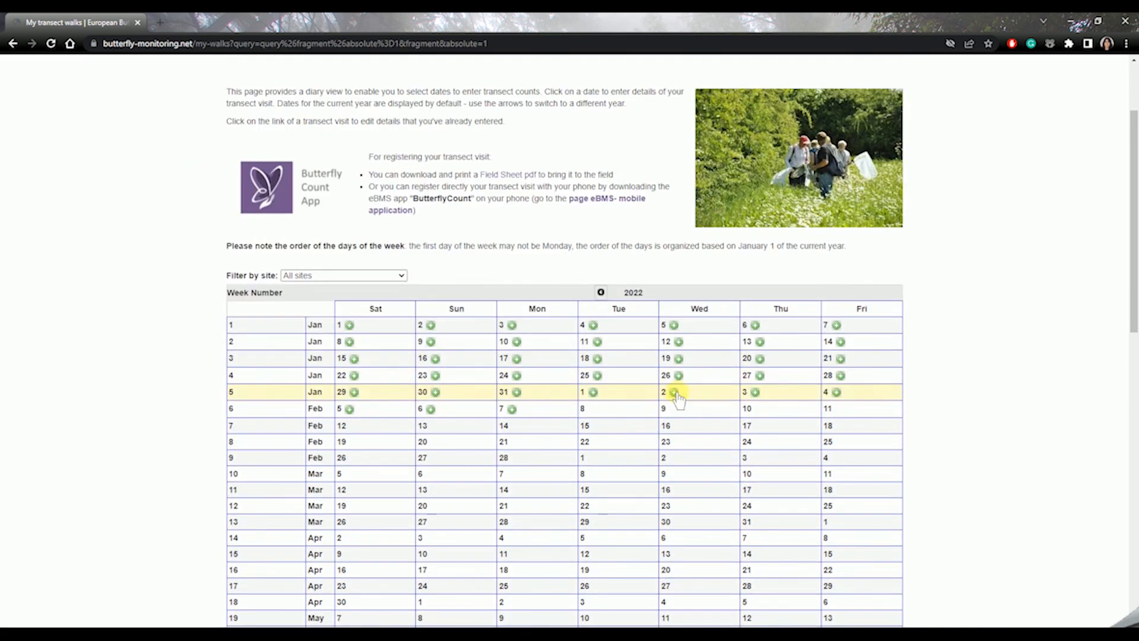
pyautogui.click(601, 292)
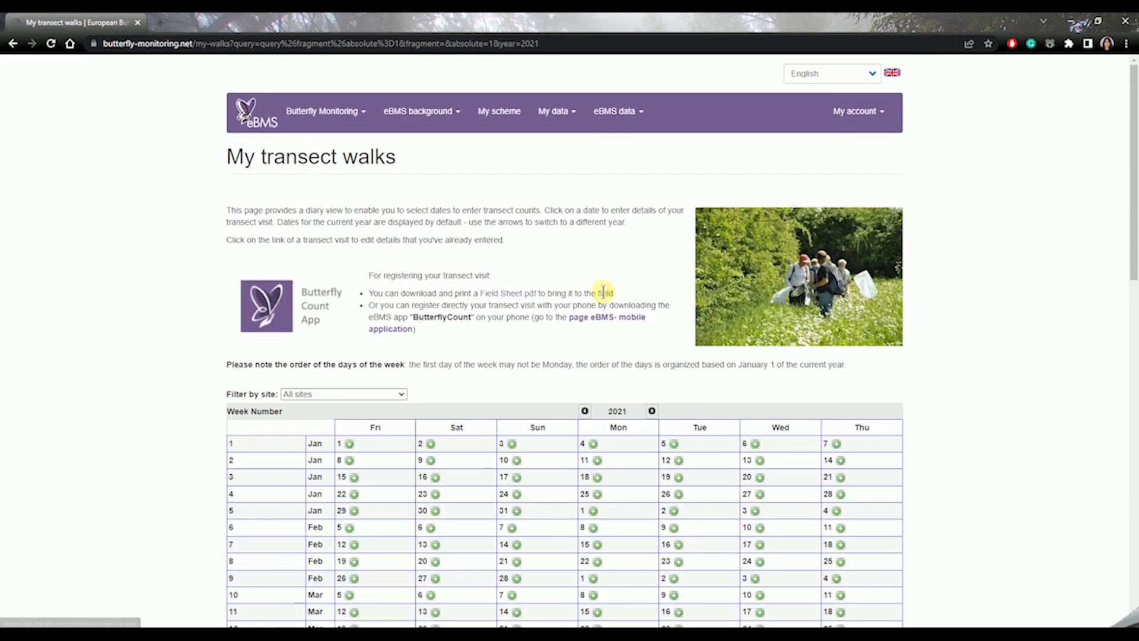
pyautogui.scroll(-6, 661, 311)
pyautogui.scroll(-3, 661, 312)
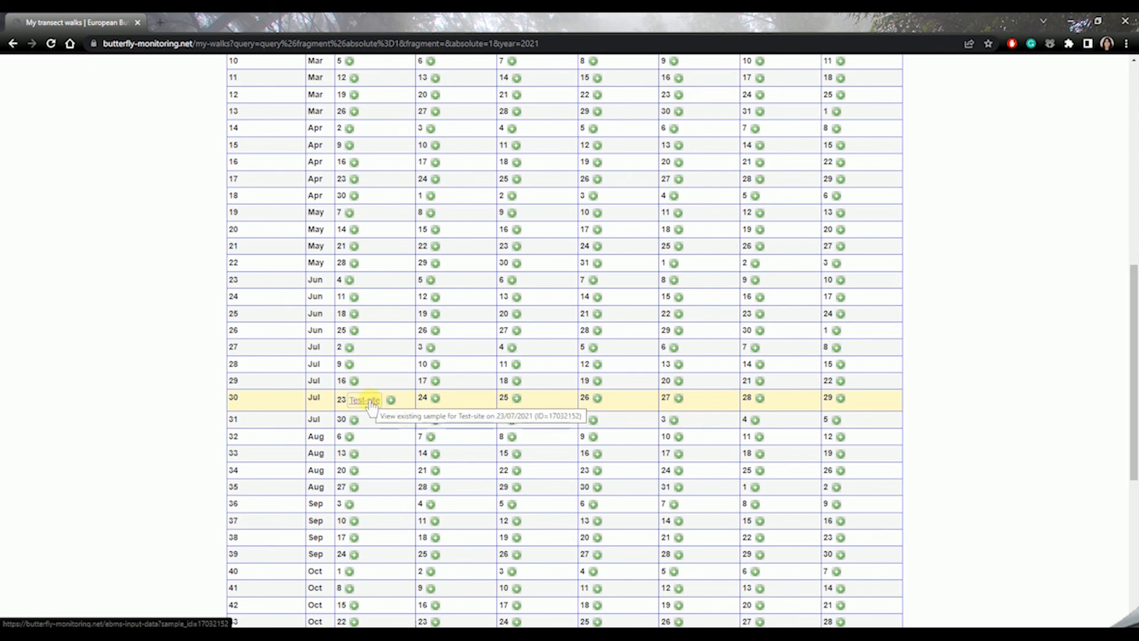
pyautogui.scroll(-3, 369, 406)
pyautogui.scroll(2, 369, 405)
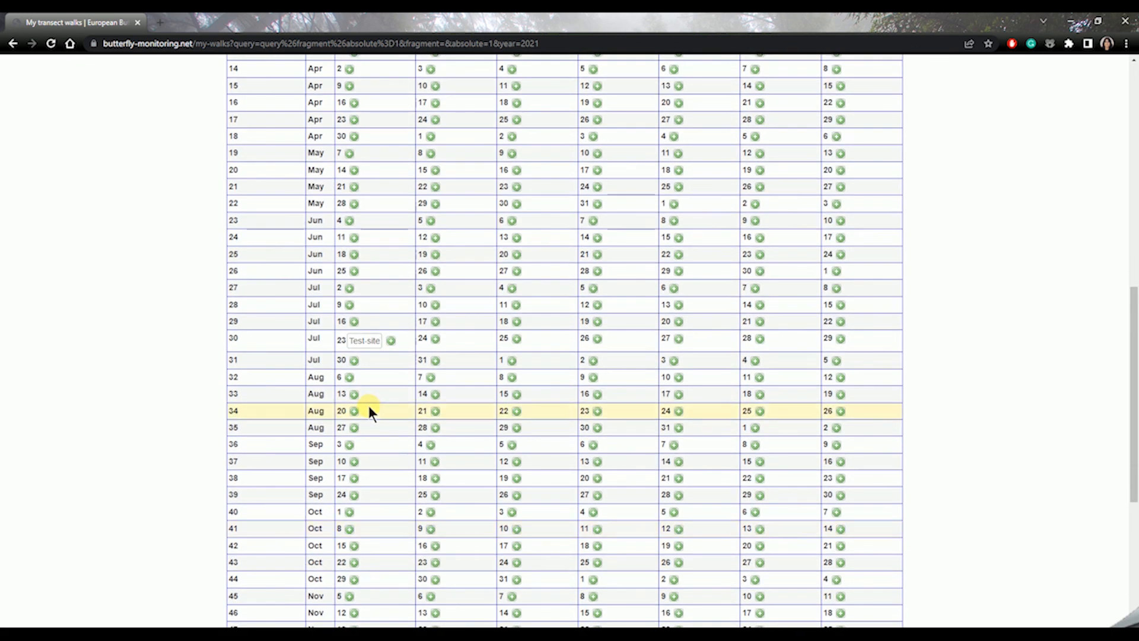
pyautogui.scroll(9, 637, 374)
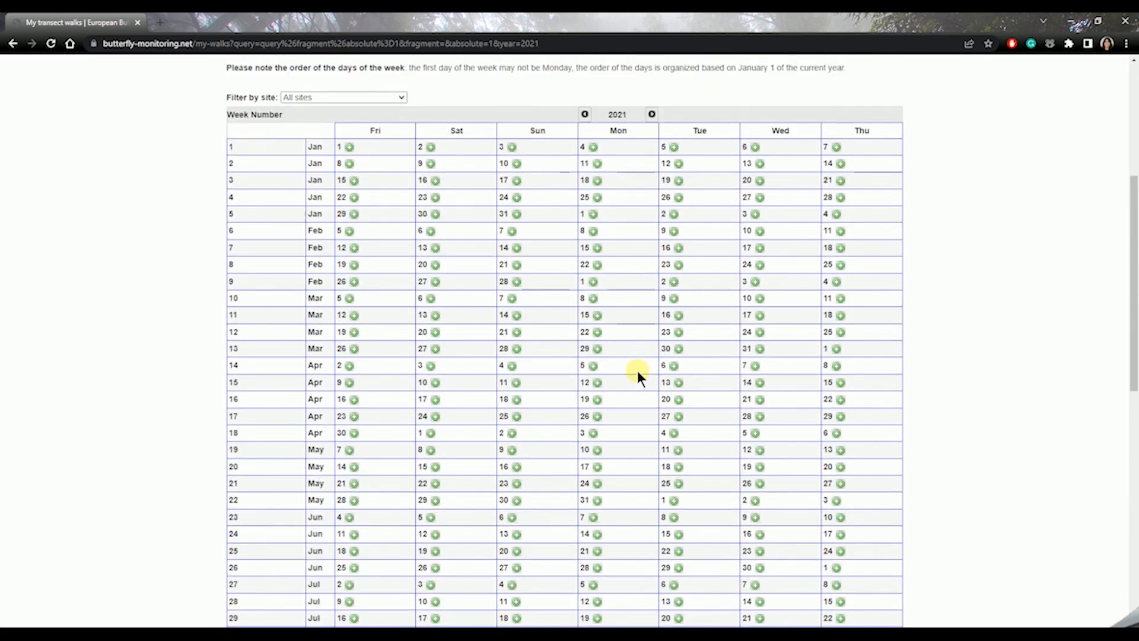
pyautogui.click(651, 351)
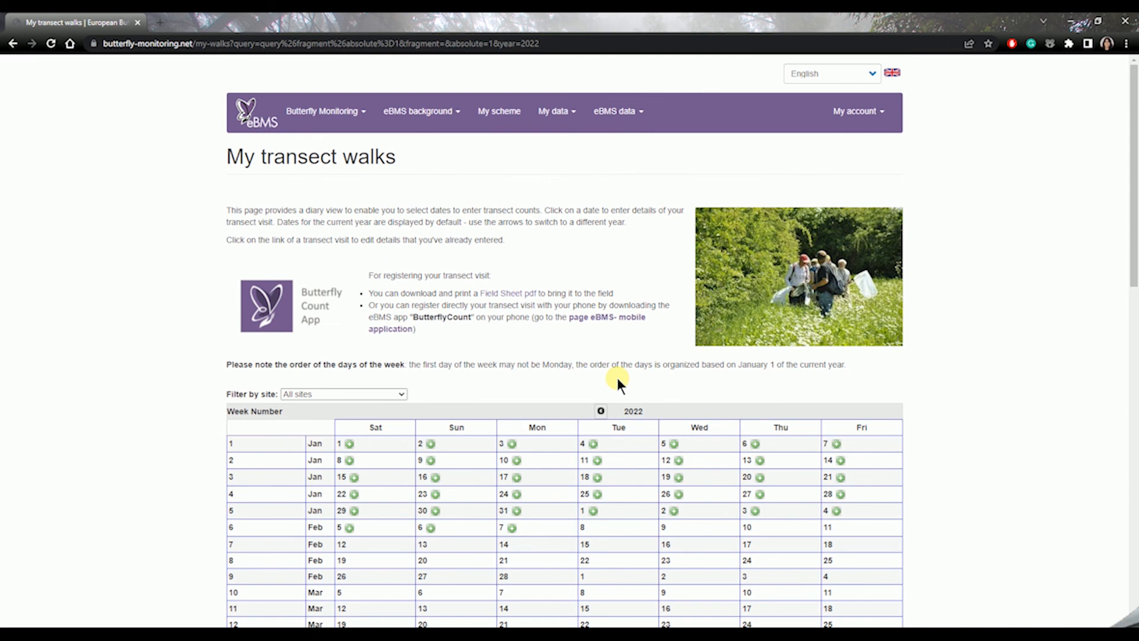
# Step: Review the 2021 Annual Report summary table for Test-site and open the My data page
pyautogui.moveTo(545, 114)
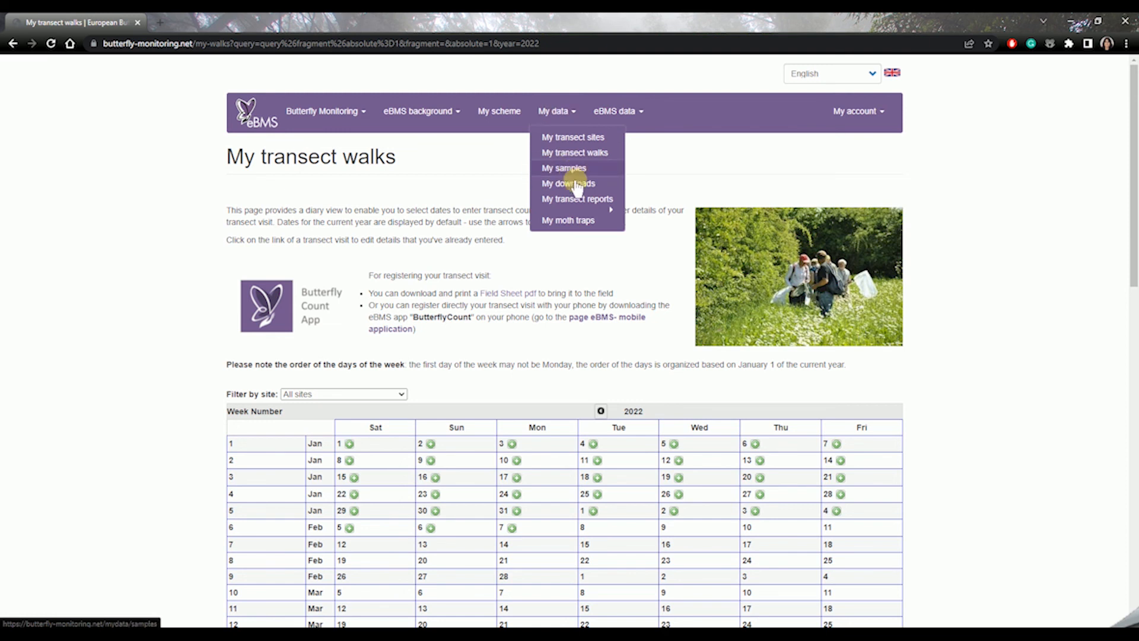
pyautogui.moveTo(579, 202)
pyautogui.click(662, 221)
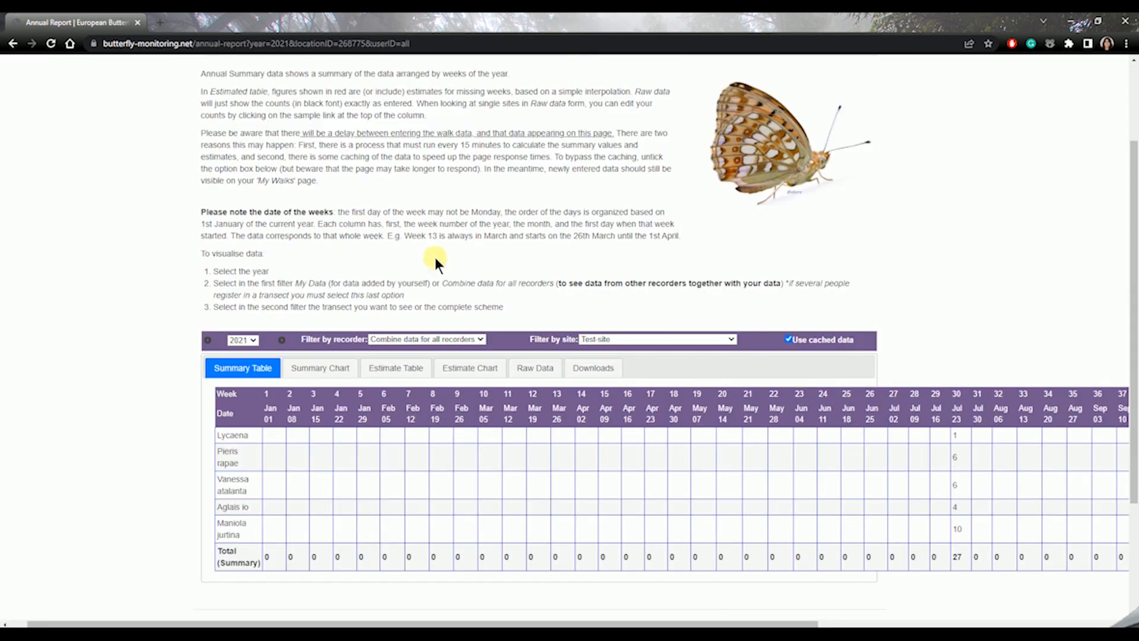
pyautogui.scroll(2, 453, 296)
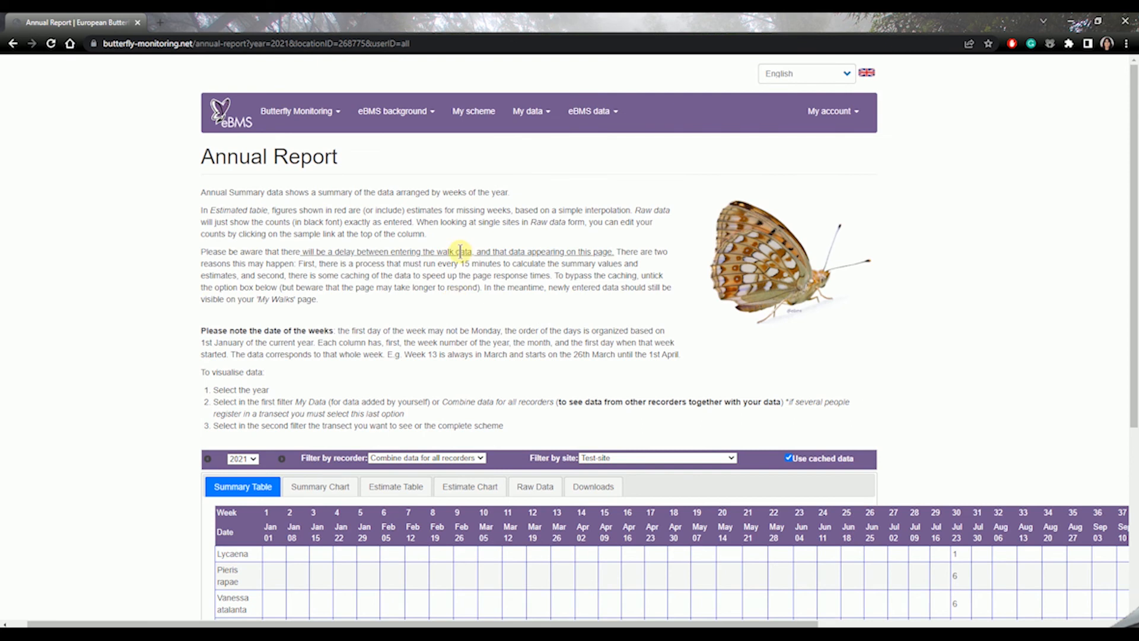
pyautogui.click(527, 114)
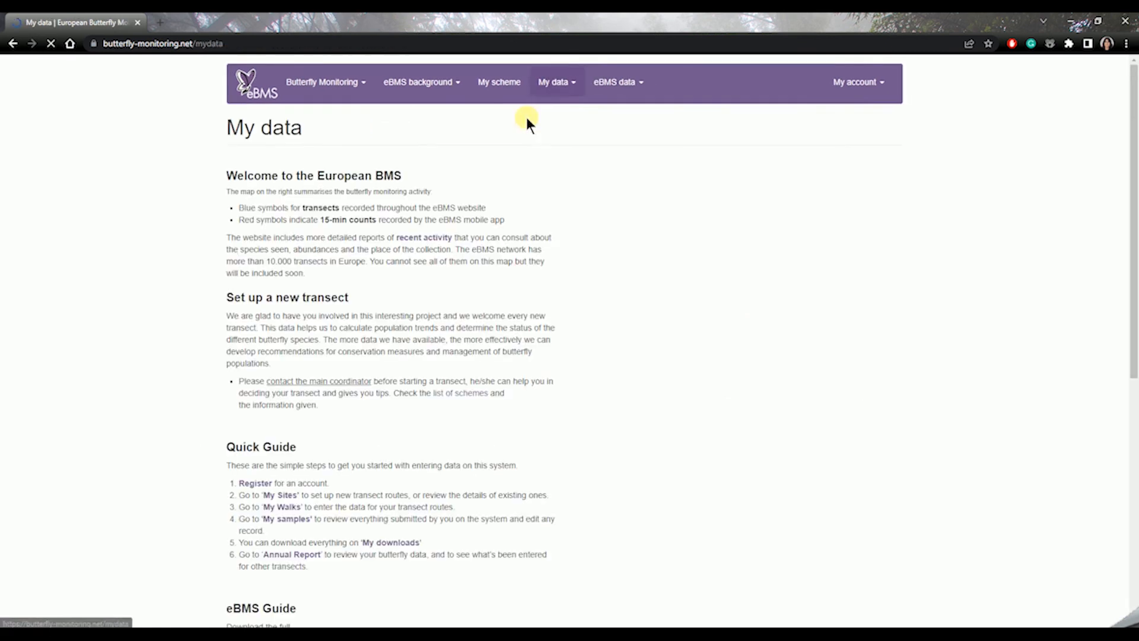